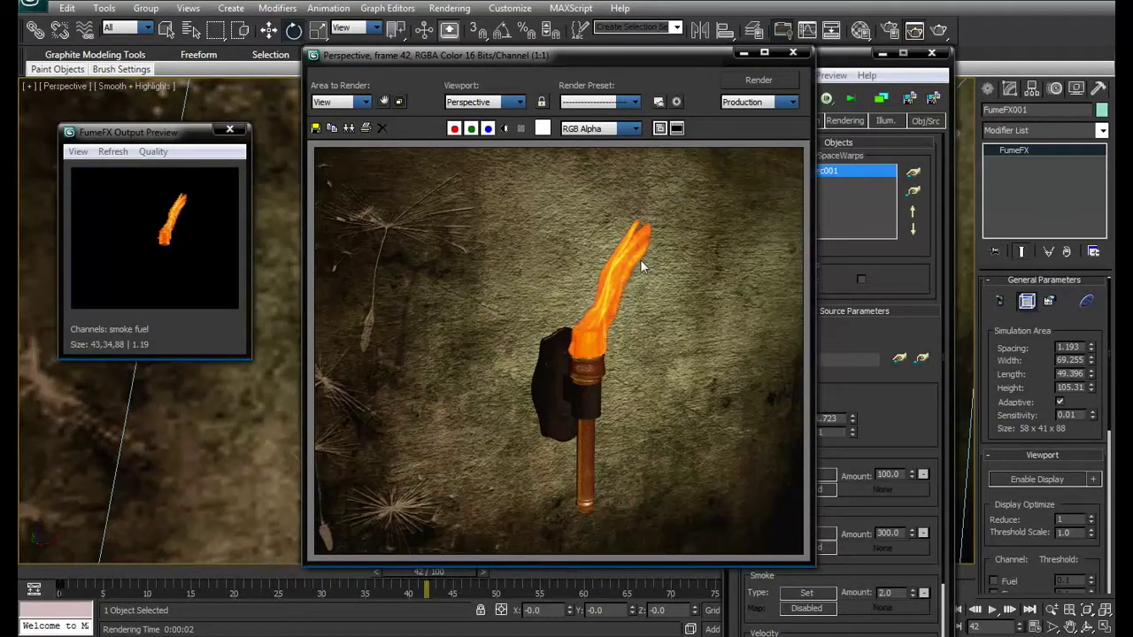
Close the rendered frame 42 window and the FumeFX settings panel.
{"action": "left_click", "coordinate": [792, 52]}
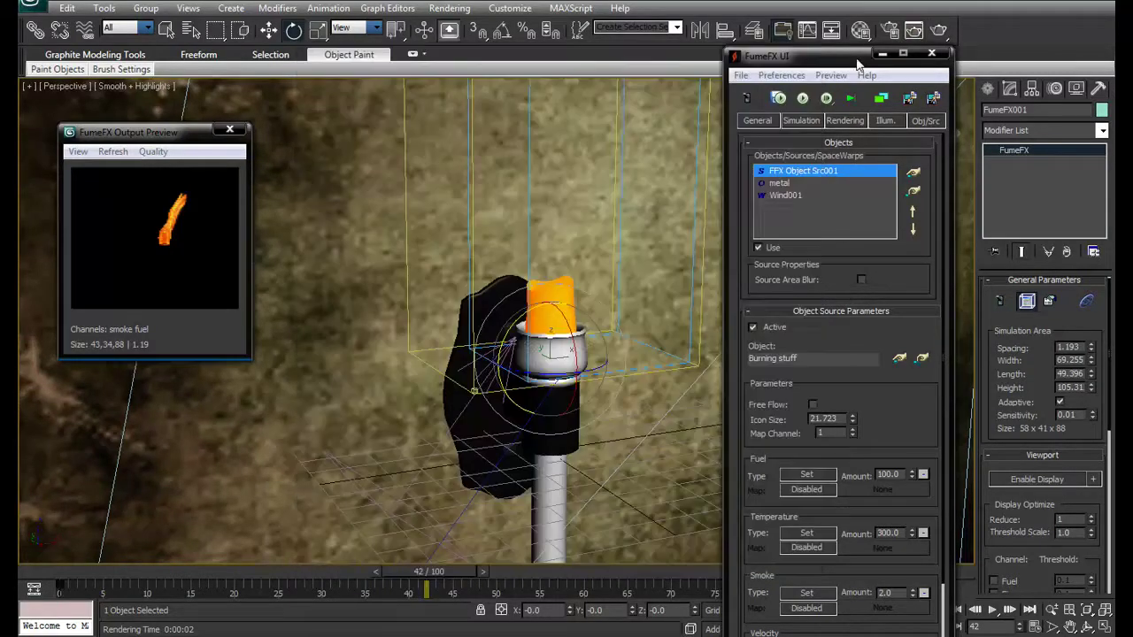
{"action": "left_click", "coordinate": [931, 55]}
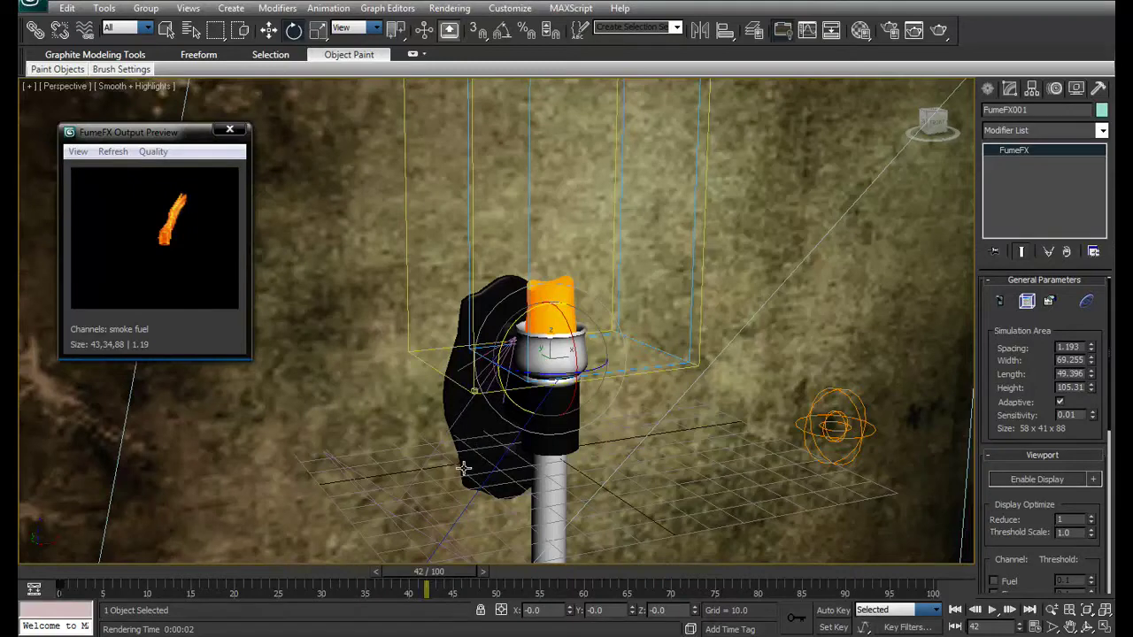
Frame the torch and lower the FumeFX grid spacing to 0.413 for a 168 x 120 x 255 grid.
{"action": "scroll", "coordinate": [469, 445], "scroll_direction": "up", "scroll_amount": 5}
{"action": "middle_click_drag", "start_coordinate": [483, 433], "coordinate": [485, 386]}
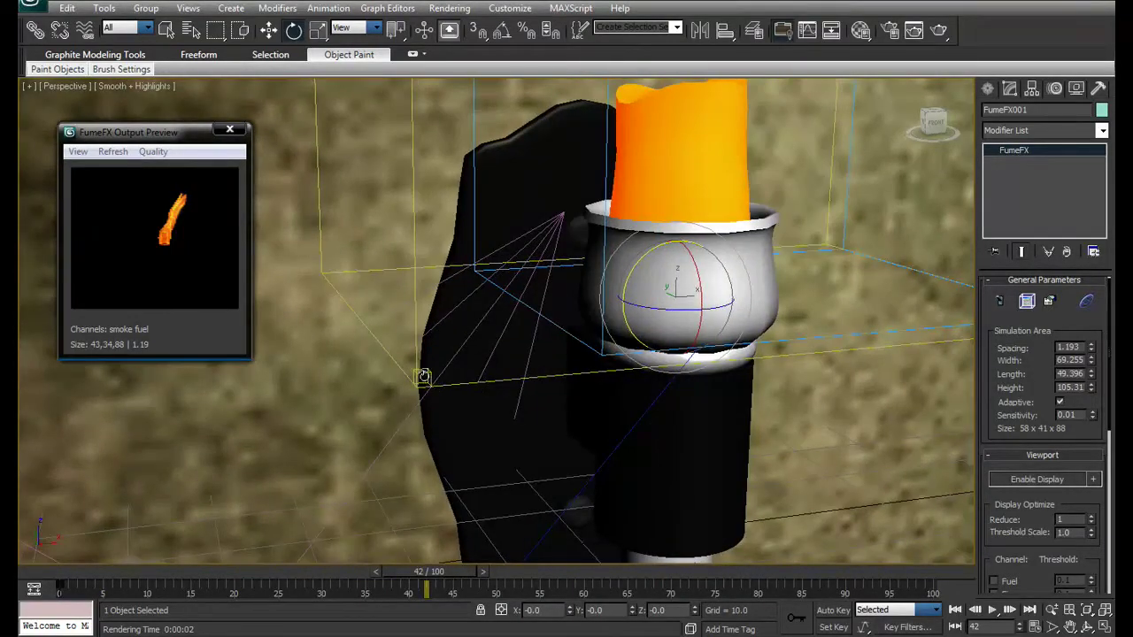
{"action": "middle_click_drag", "start_coordinate": [435, 386], "coordinate": [445, 395], "text": "alt"}
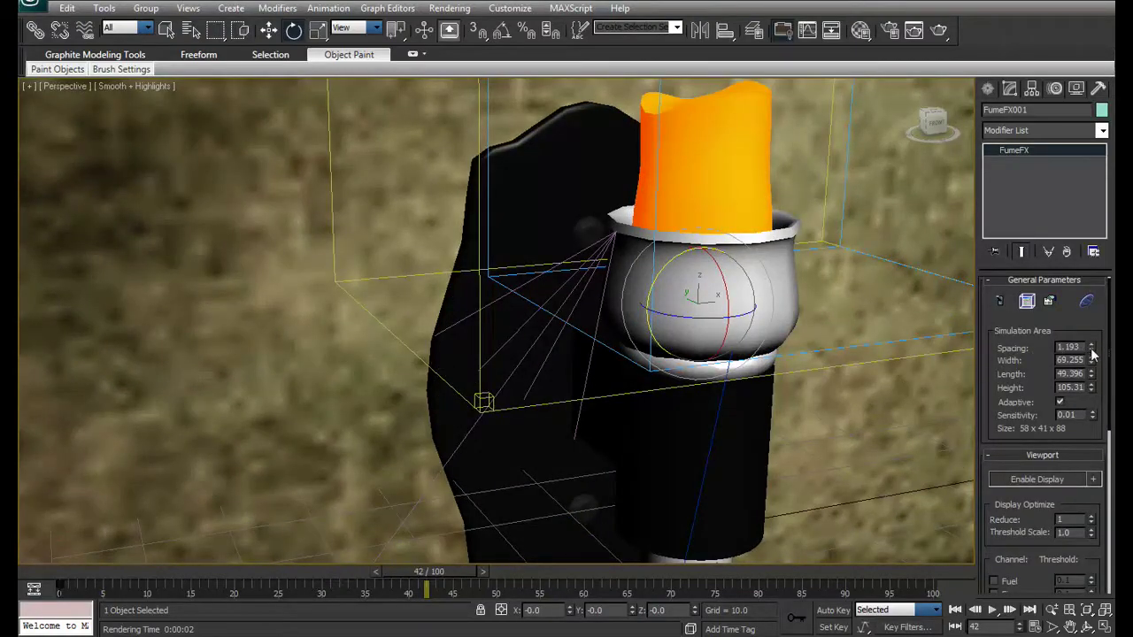
{"action": "left_click_drag", "start_coordinate": [1091, 351], "coordinate": [1099, 408]}
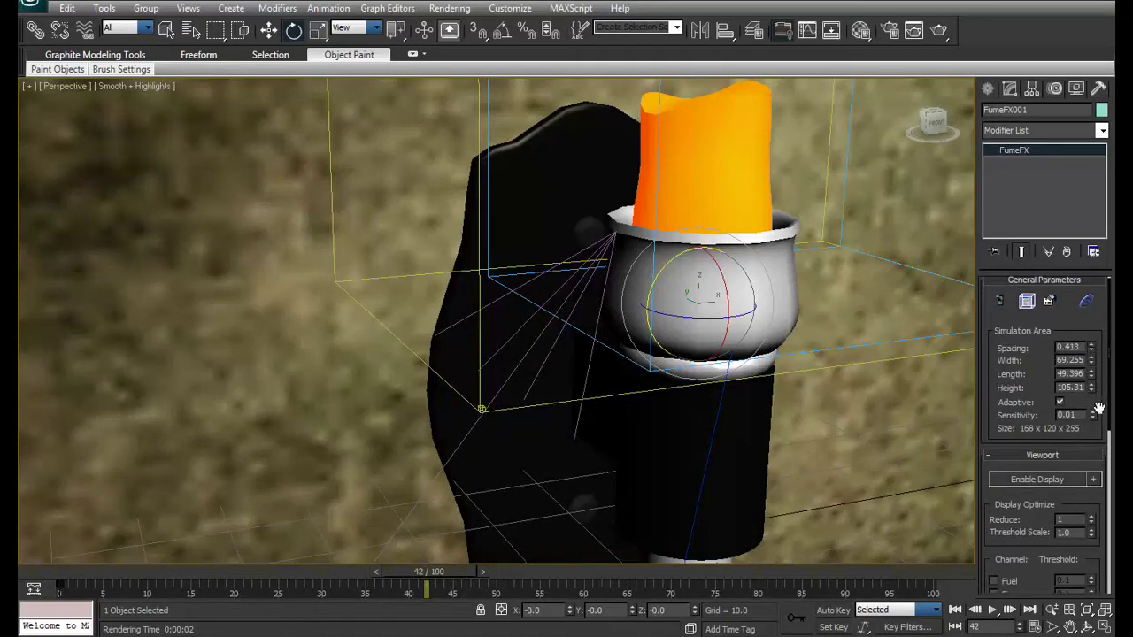
{"action": "middle_click_drag", "start_coordinate": [867, 363], "coordinate": [753, 382], "text": "alt"}
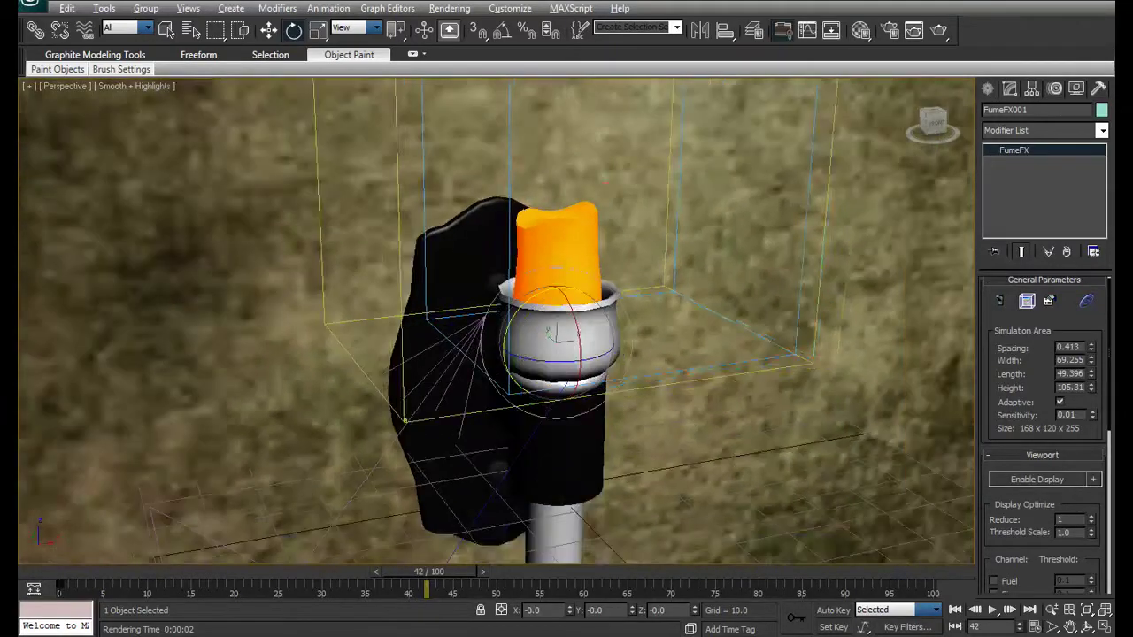
{"action": "middle_click_drag", "start_coordinate": [659, 377], "coordinate": [677, 328], "text": "alt"}
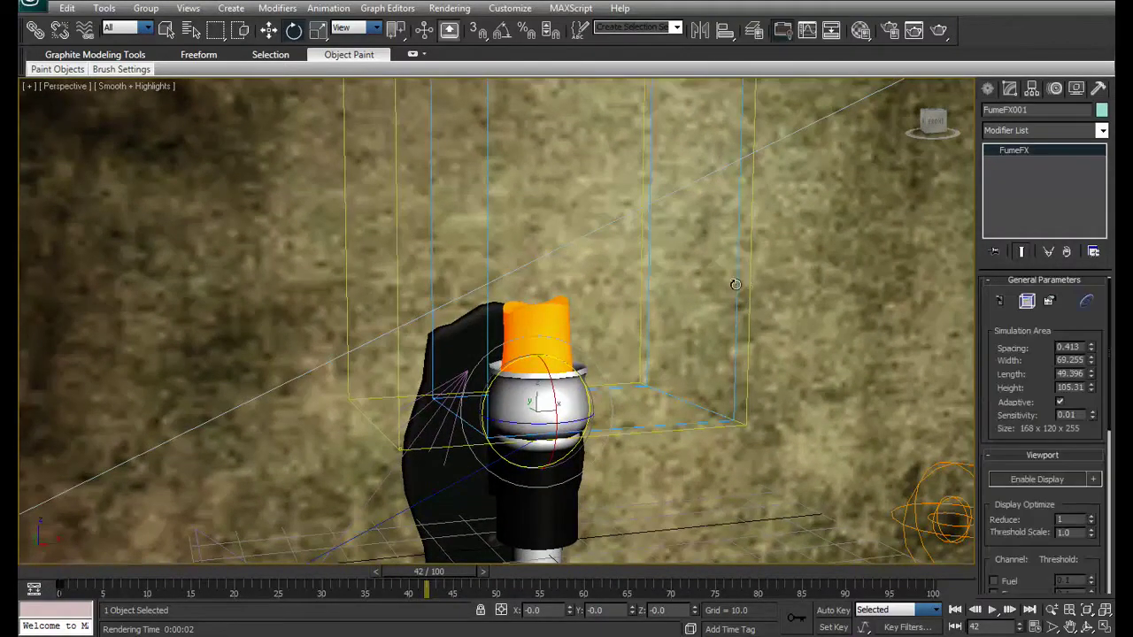
Run the default FumeFX simulation at the finer grid and stop it near frame 14.
{"action": "left_click", "coordinate": [1026, 302]}
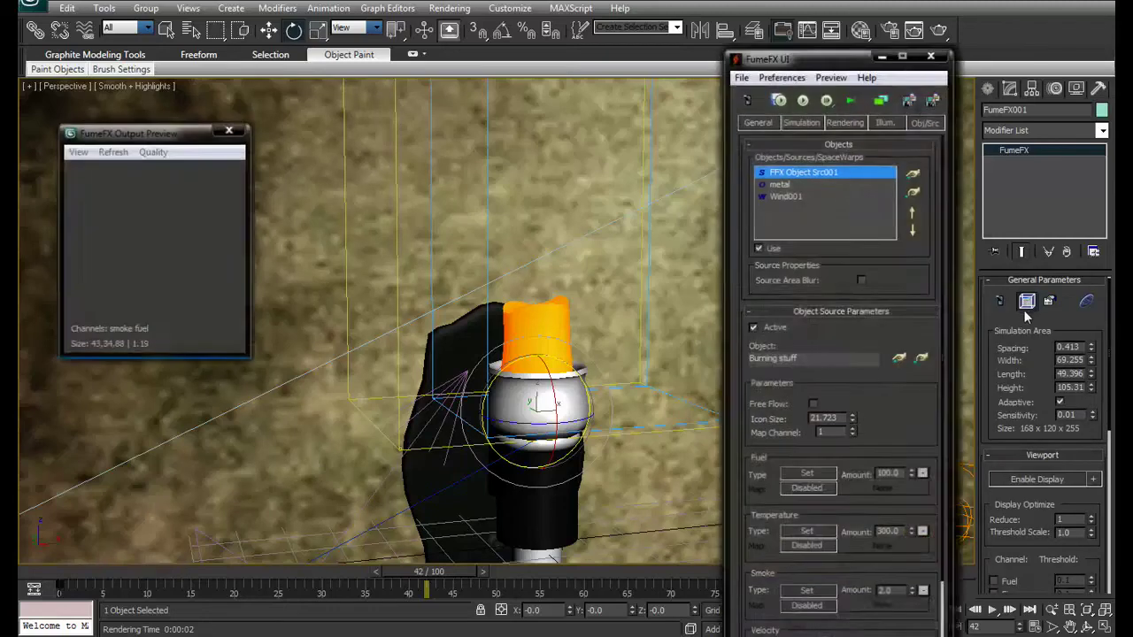
{"action": "left_click", "coordinate": [797, 103]}
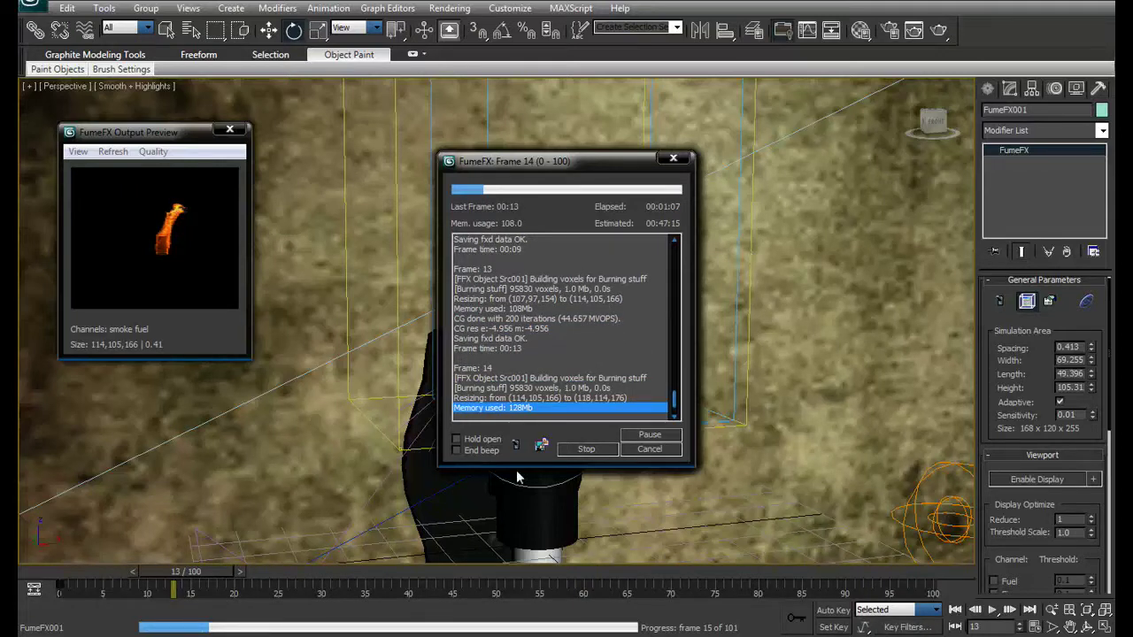
{"action": "left_click", "coordinate": [581, 450]}
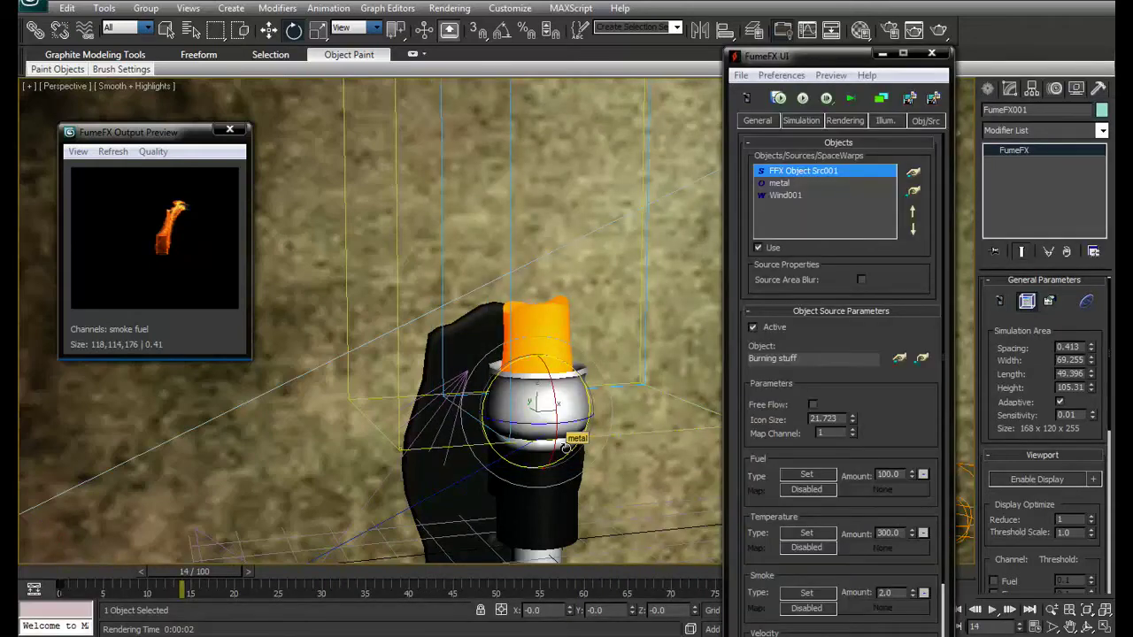
{"action": "left_click", "coordinate": [940, 30]}
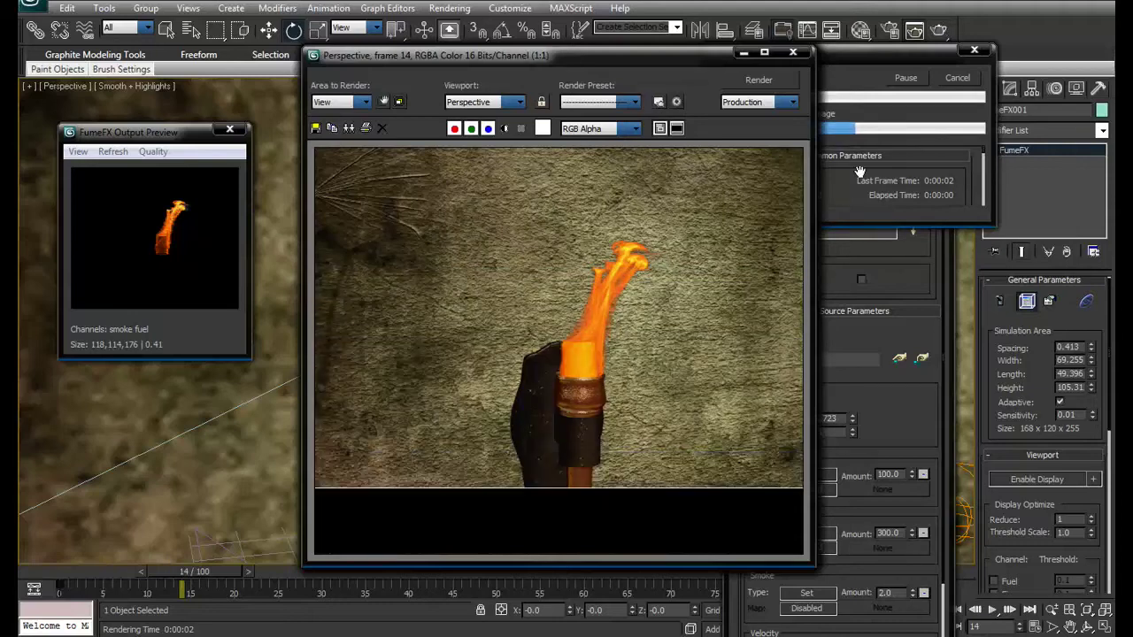
Zoom into the rendered frame 14 flame, then move the render window and FumeFX panel aside.
{"action": "scroll", "coordinate": [669, 261], "scroll_direction": "up", "scroll_amount": 2}
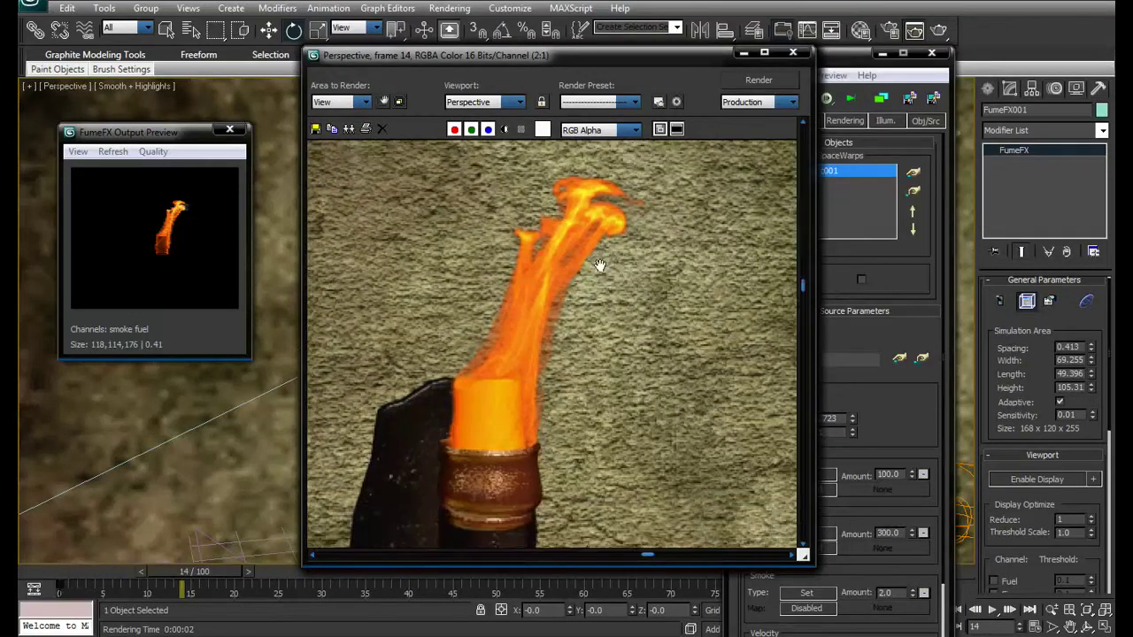
{"action": "scroll", "coordinate": [601, 278], "scroll_direction": "down", "scroll_amount": 2}
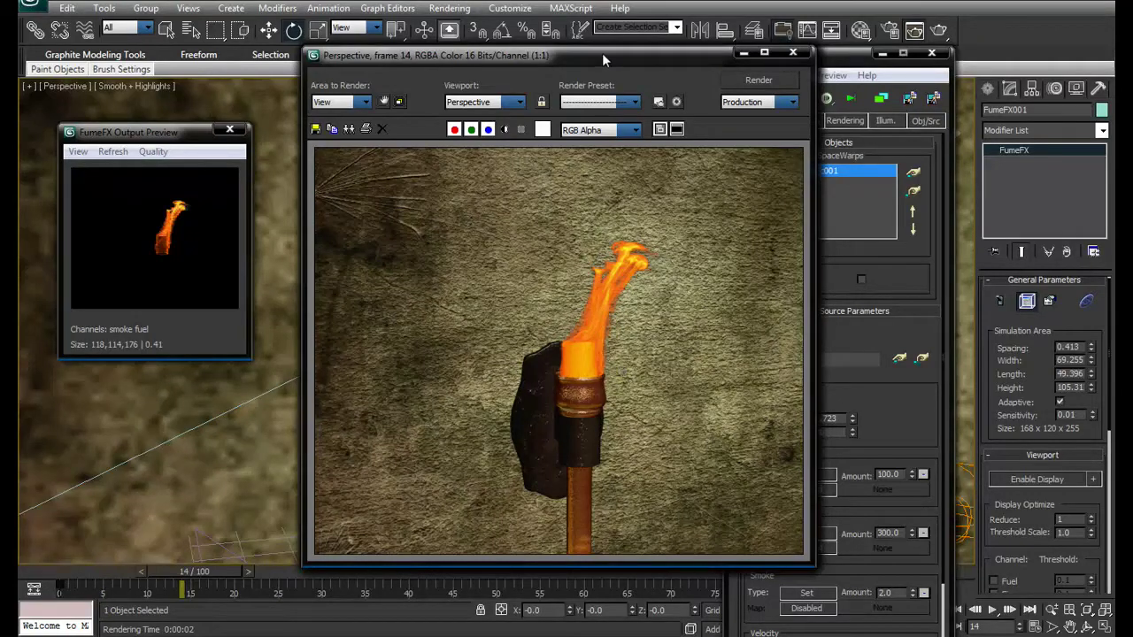
{"action": "left_click_drag", "start_coordinate": [602, 56], "coordinate": [452, 47]}
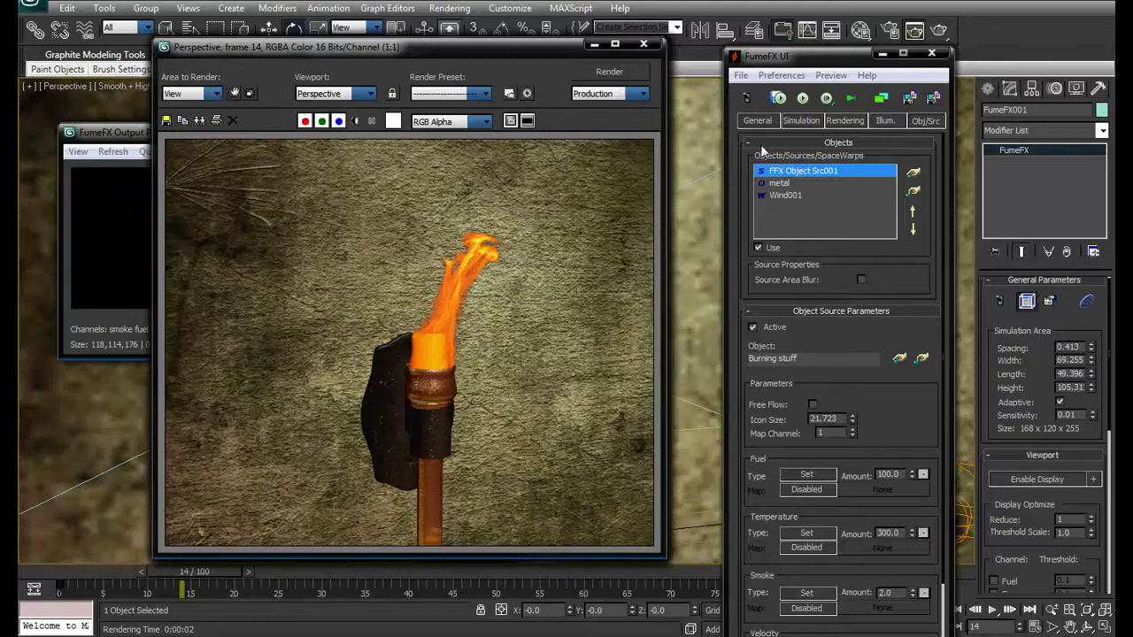
{"action": "left_click_drag", "start_coordinate": [828, 54], "coordinate": [814, 60]}
Assign V-Ray Adv 1.50.SP5 as the production renderer.
{"action": "key", "text": "F10"}
{"action": "scroll", "coordinate": [930, 196], "scroll_direction": "down", "scroll_amount": 6}
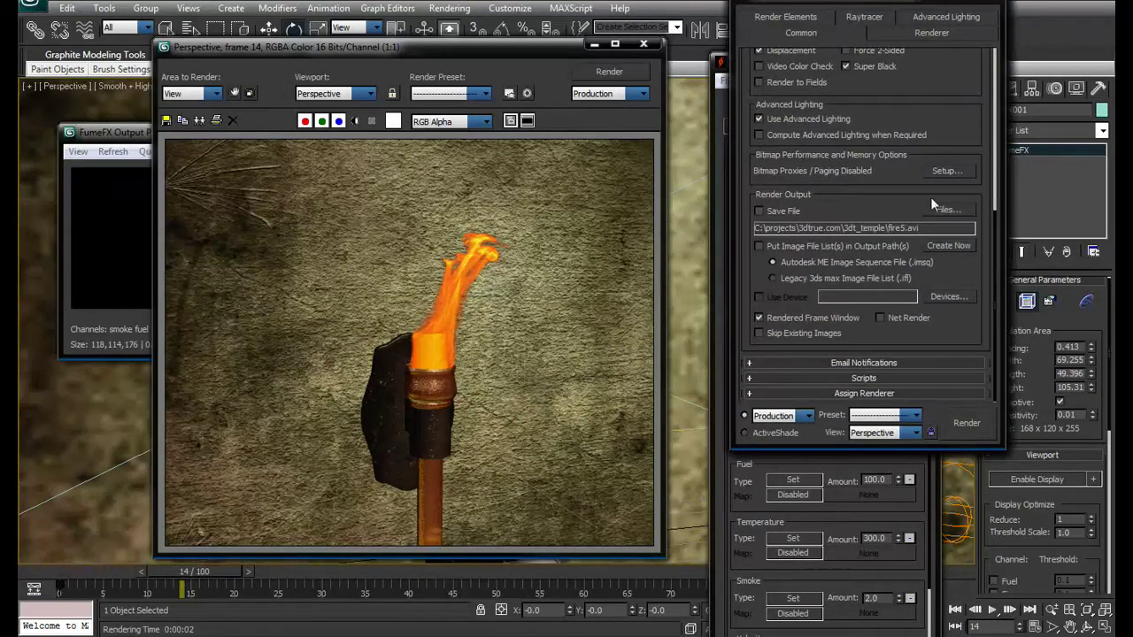
{"action": "left_click", "coordinate": [918, 393]}
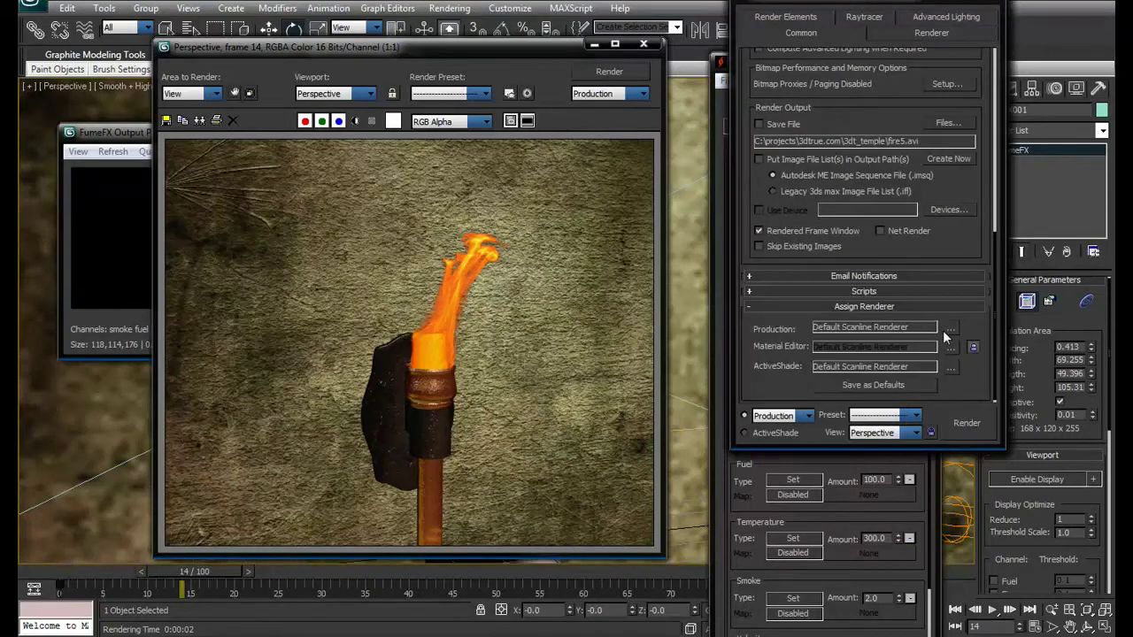
{"action": "left_click", "coordinate": [949, 329]}
{"action": "double_click", "coordinate": [805, 153]}
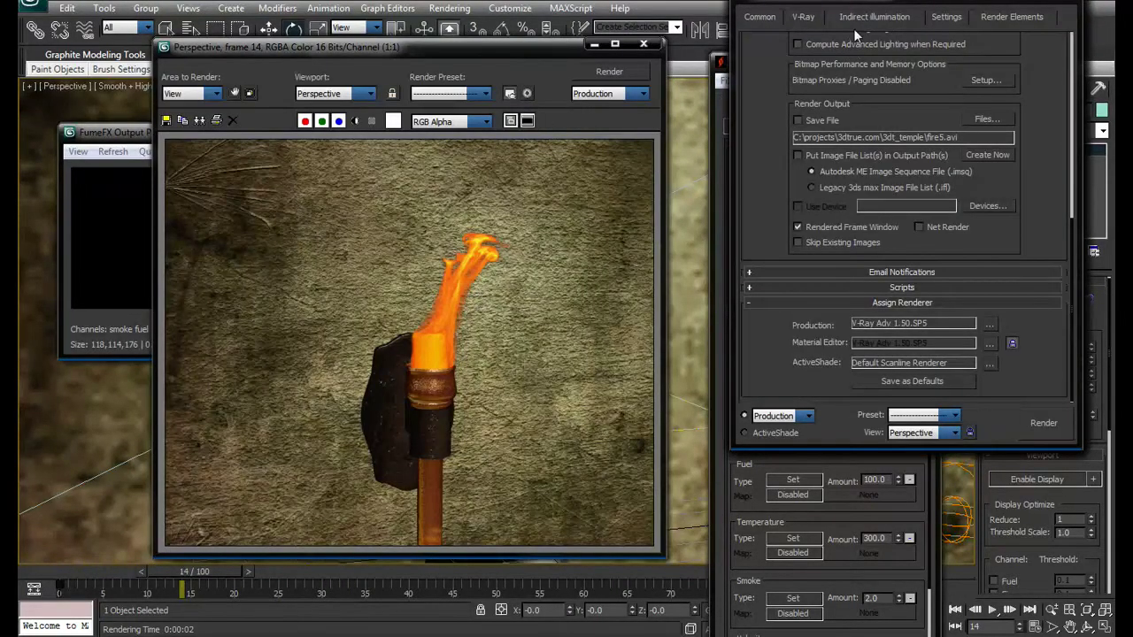
Enable GI with secondary engine None and Very low irradiance preset, then render.
{"action": "left_click", "coordinate": [855, 18]}
{"action": "left_click", "coordinate": [753, 60]}
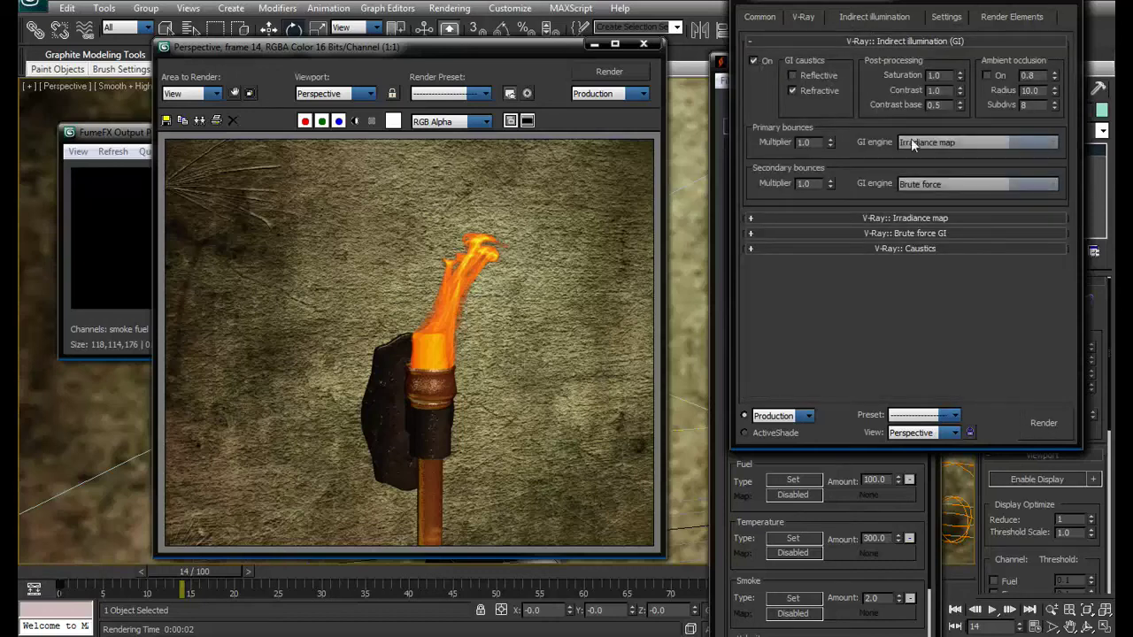
{"action": "left_click", "coordinate": [938, 184]}
{"action": "left_click", "coordinate": [931, 196]}
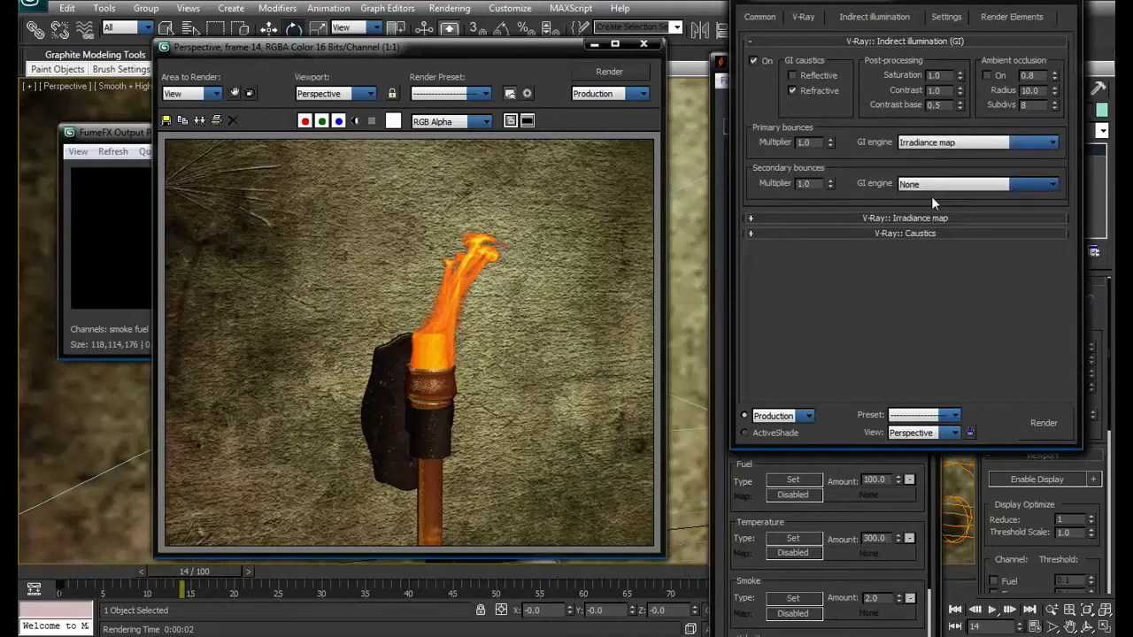
{"action": "left_click", "coordinate": [891, 217]}
{"action": "left_click", "coordinate": [924, 69]}
{"action": "left_click", "coordinate": [917, 91]}
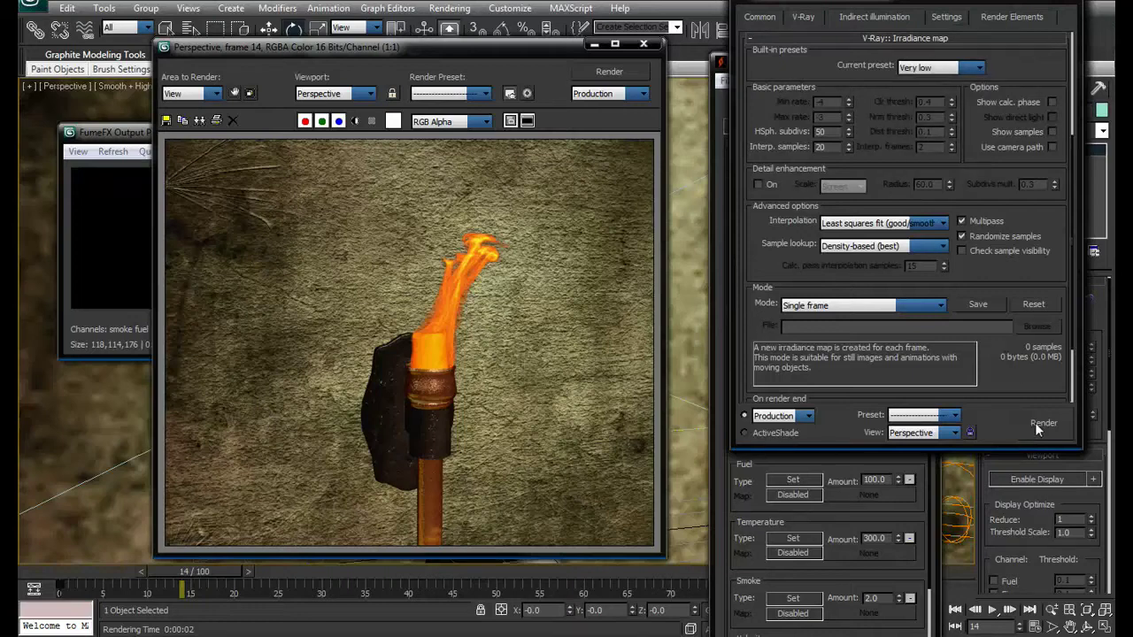
{"action": "left_click", "coordinate": [1034, 422]}
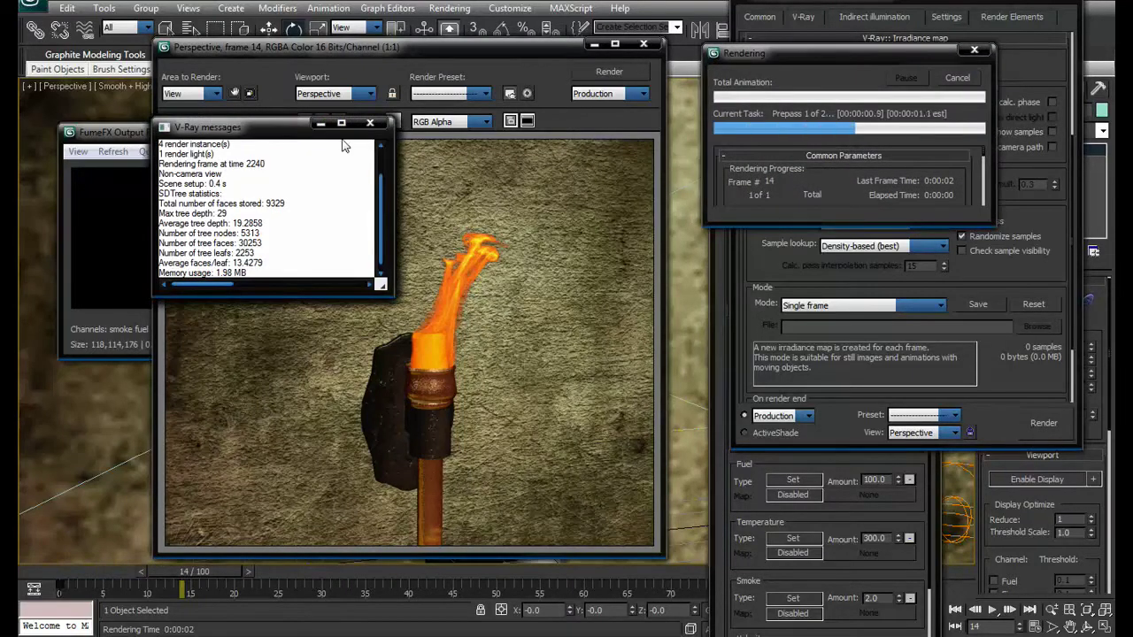
Hide the V-Ray render log and move the rendered frame window further left.
{"action": "left_click", "coordinate": [320, 122]}
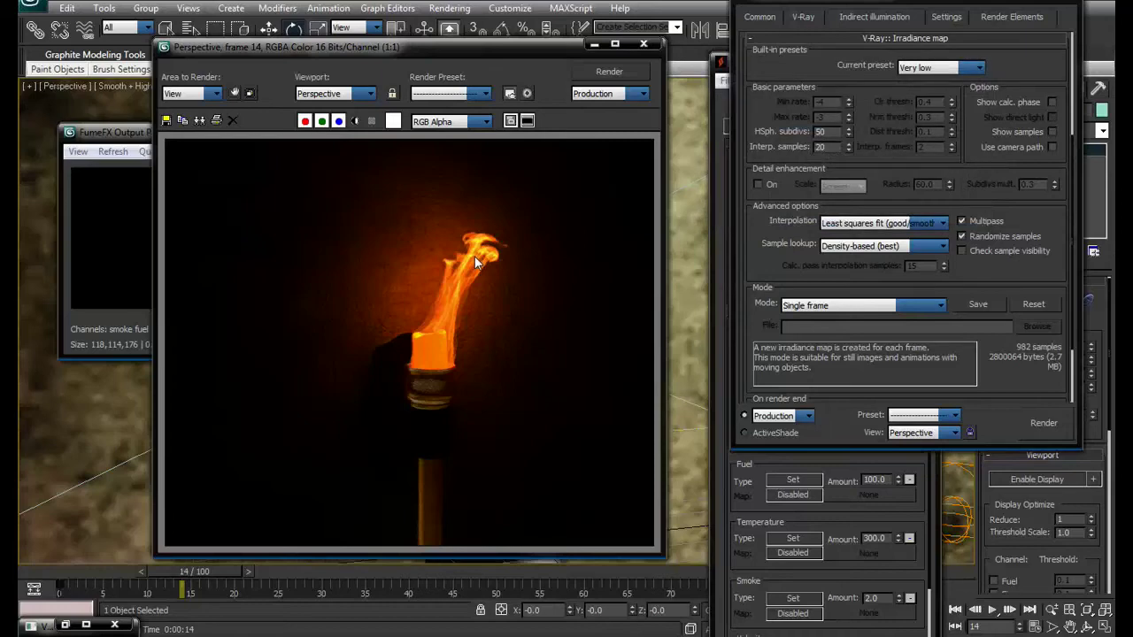
{"action": "left_click_drag", "start_coordinate": [497, 46], "coordinate": [439, 46]}
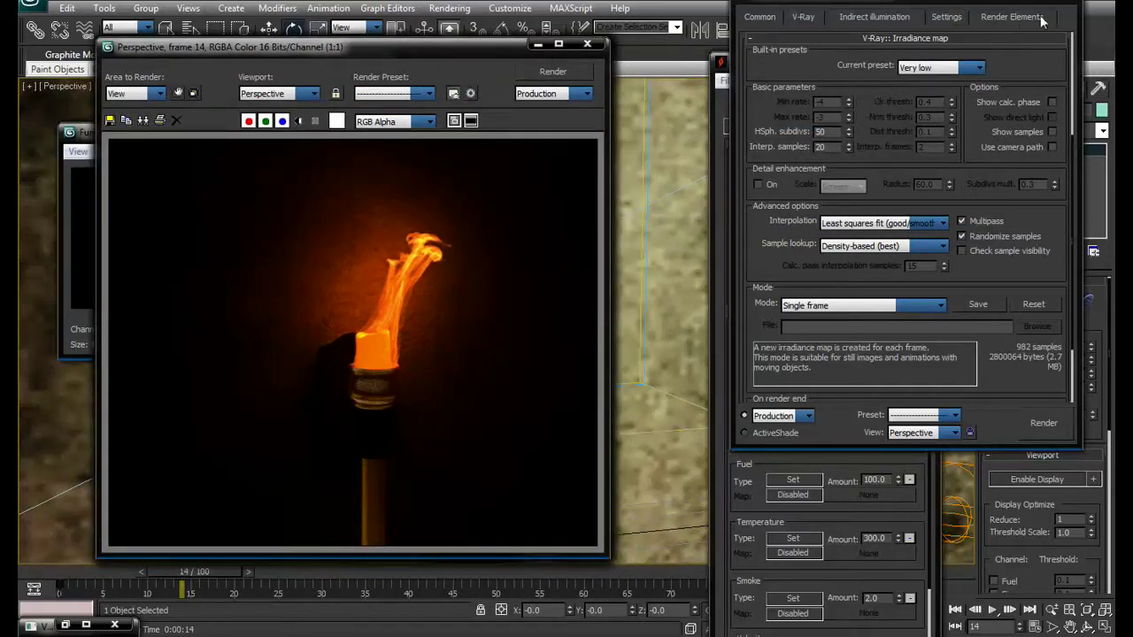
Raise the FumeFX Fire Color strength to 1.1 and re-render the torch.
{"action": "key", "text": "F10"}
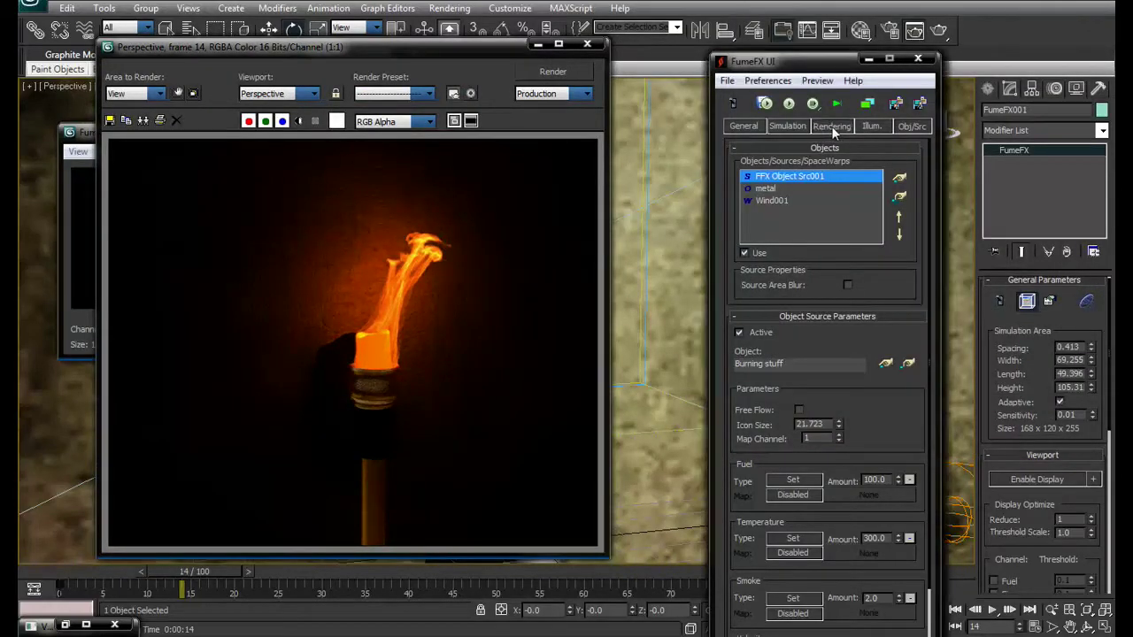
{"action": "left_click", "coordinate": [831, 126]}
{"action": "left_click_drag", "start_coordinate": [796, 58], "coordinate": [737, 34]}
{"action": "left_click_drag", "start_coordinate": [726, 482], "coordinate": [716, 319]}
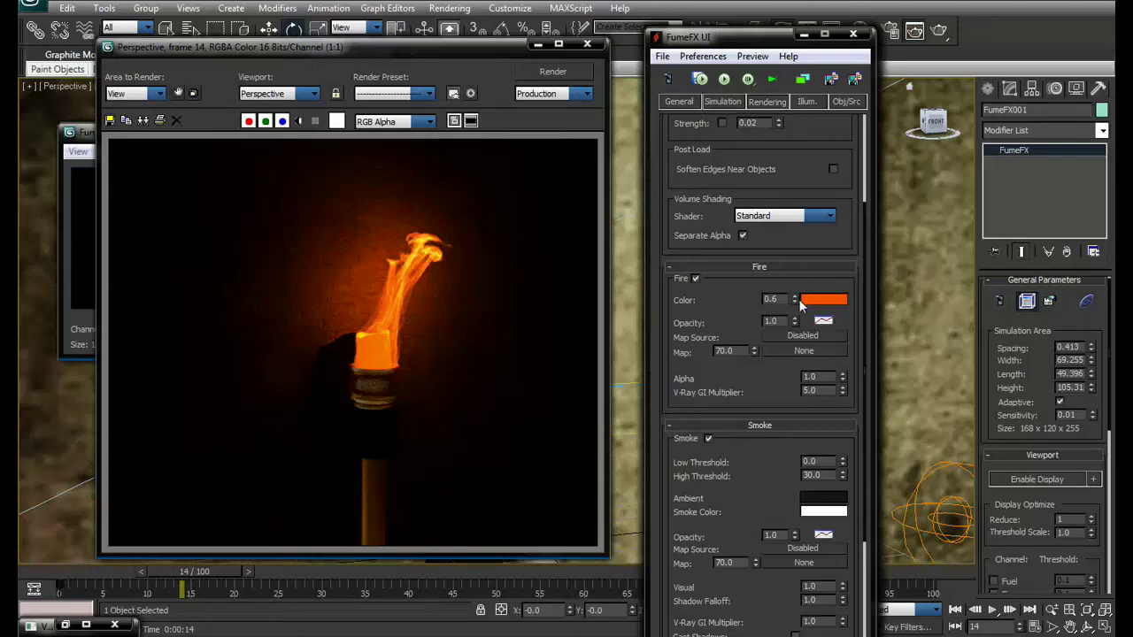
{"action": "left_click_drag", "start_coordinate": [795, 300], "coordinate": [790, 261]}
{"action": "left_click", "coordinate": [561, 74]}
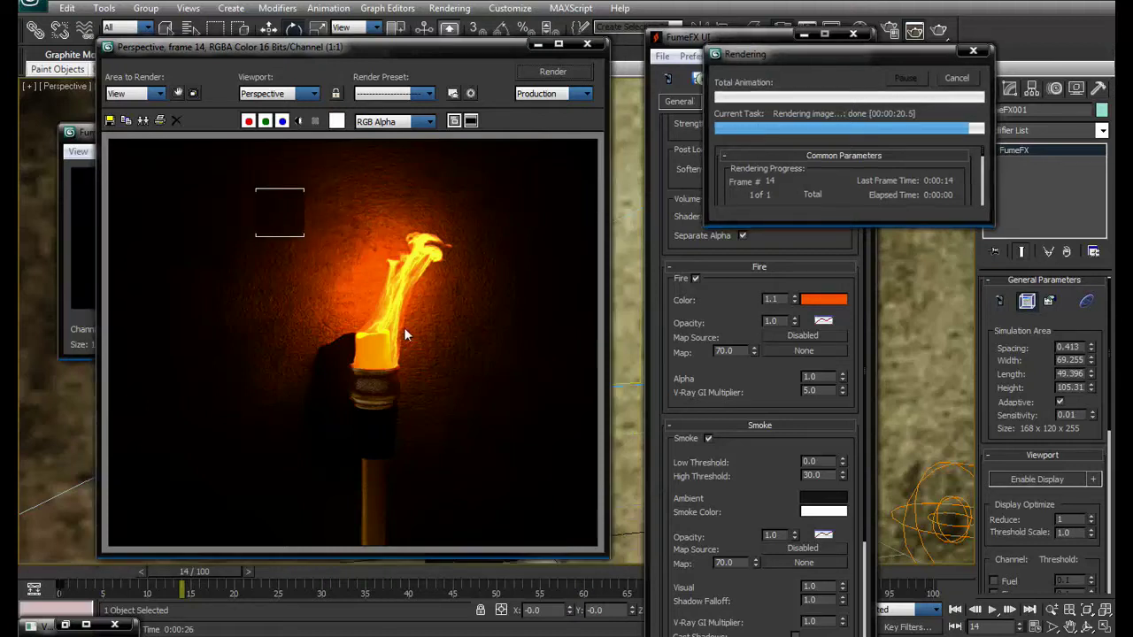
Move the FumeFX window further left and reopen Render Setup on V-Ray indirect illumination.
{"action": "left_click_drag", "start_coordinate": [694, 374], "coordinate": [696, 350]}
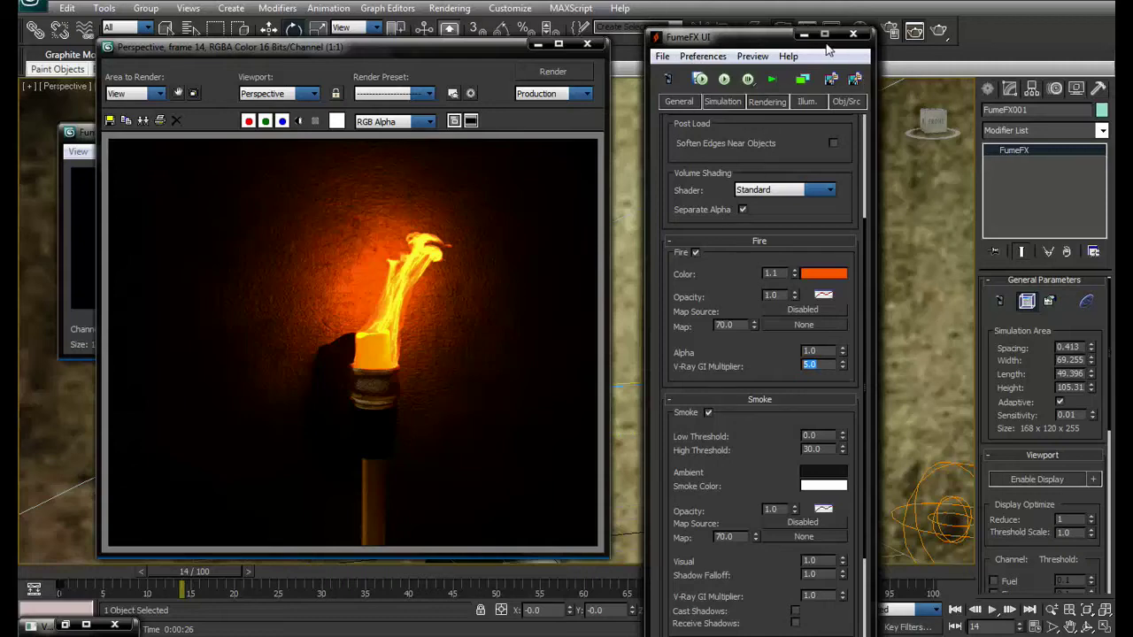
{"action": "left_click_drag", "start_coordinate": [827, 41], "coordinate": [779, 39]}
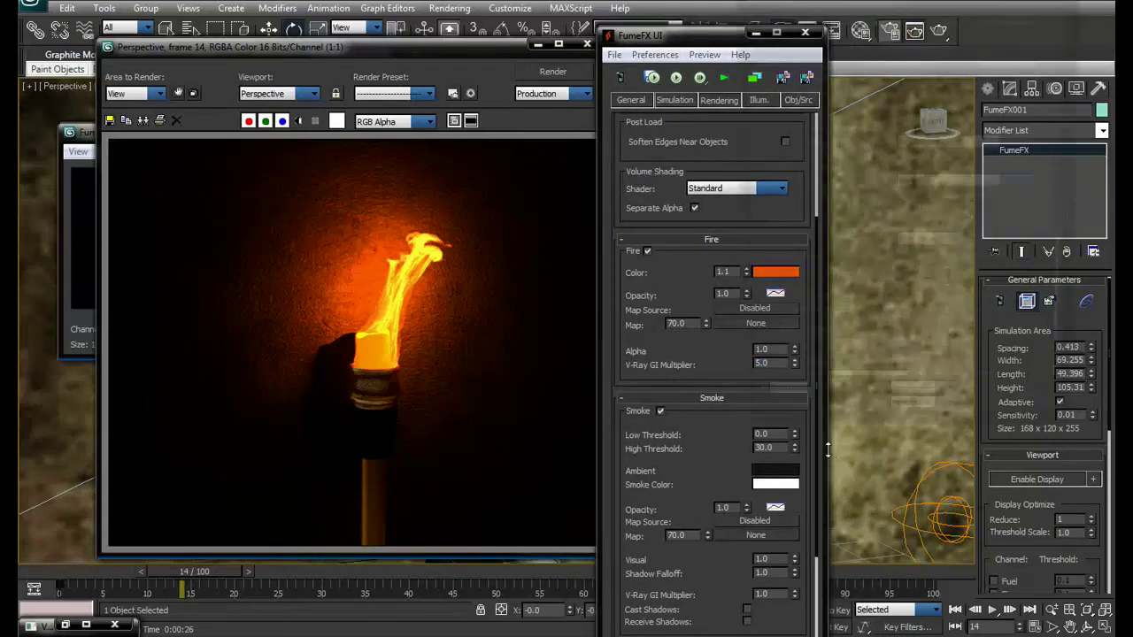
{"action": "key", "text": "F10"}
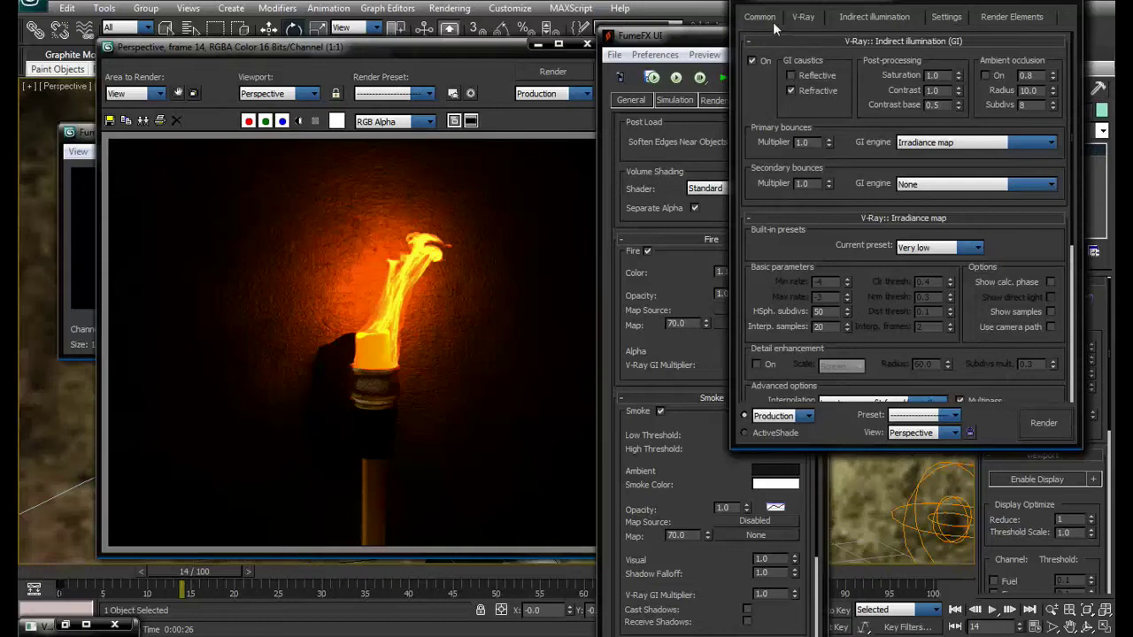
Switch the production renderer to Default Scanline Renderer and render frame 14.
{"action": "left_click", "coordinate": [759, 16]}
{"action": "scroll", "coordinate": [958, 389], "scroll_direction": "down", "scroll_amount": 5}
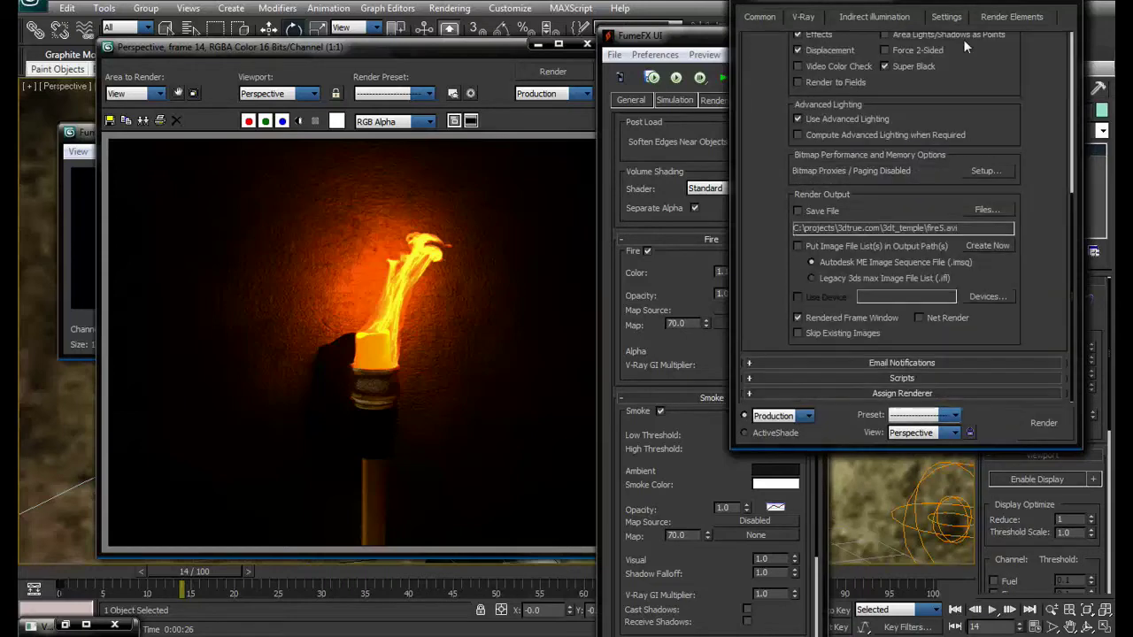
{"action": "left_click", "coordinate": [934, 385]}
{"action": "left_click", "coordinate": [989, 329]}
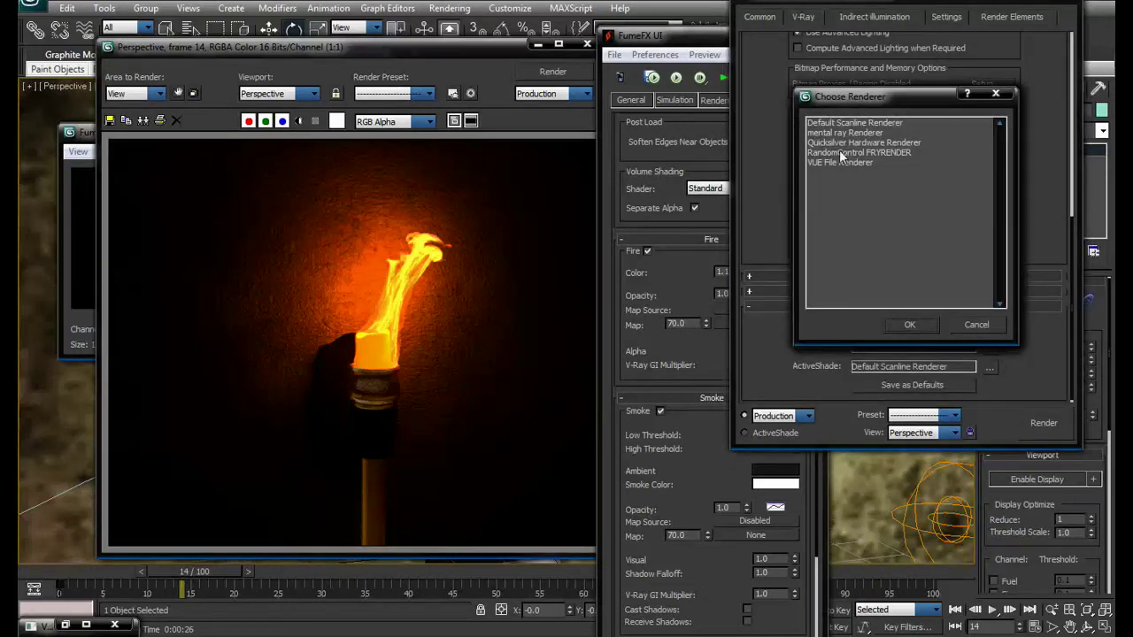
{"action": "double_click", "coordinate": [837, 123]}
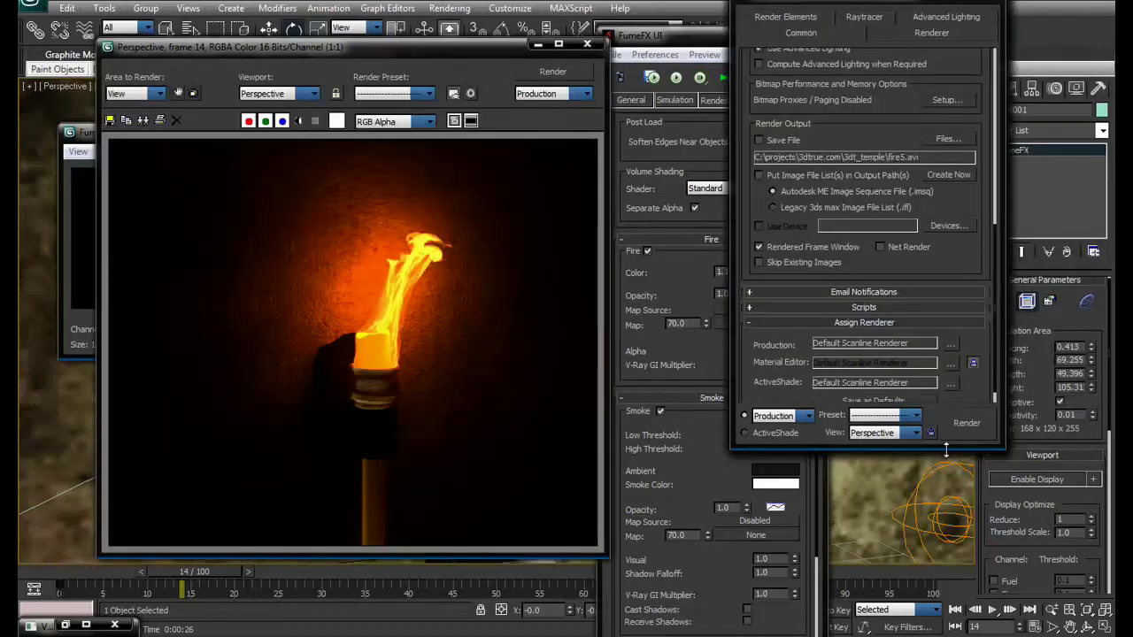
{"action": "left_click", "coordinate": [962, 434]}
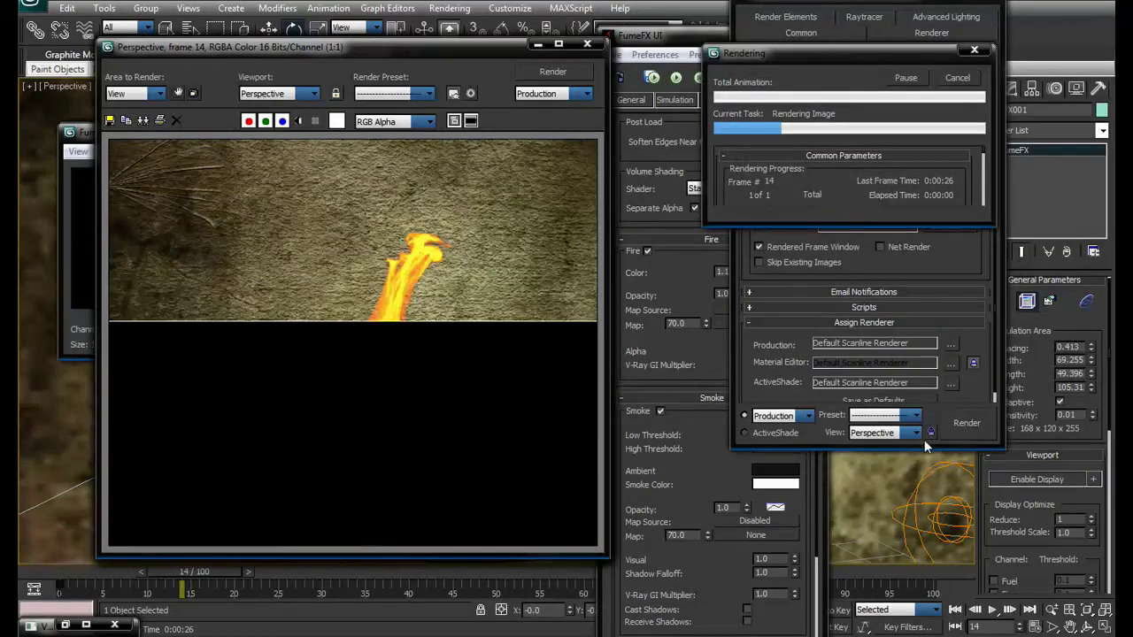
{"action": "left_click", "coordinate": [990, 3]}
Create a Standard Omni light in the scene.
{"action": "left_click", "coordinate": [829, 39]}
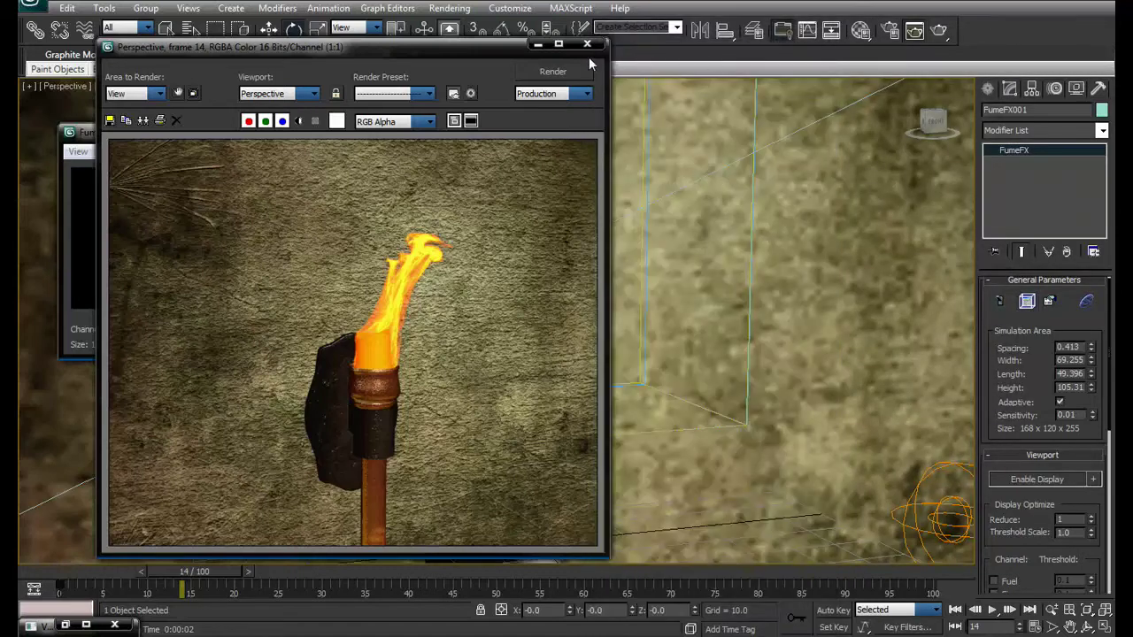
{"action": "left_click", "coordinate": [987, 89]}
{"action": "left_click", "coordinate": [1029, 113]}
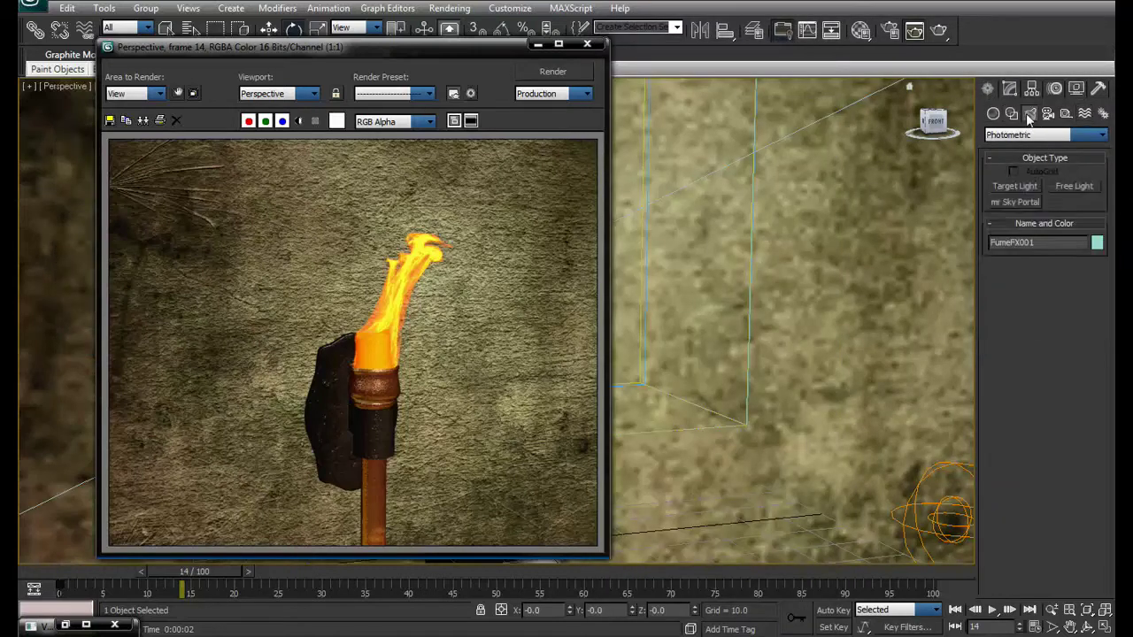
{"action": "left_click", "coordinate": [1044, 134]}
{"action": "left_click", "coordinate": [1036, 155]}
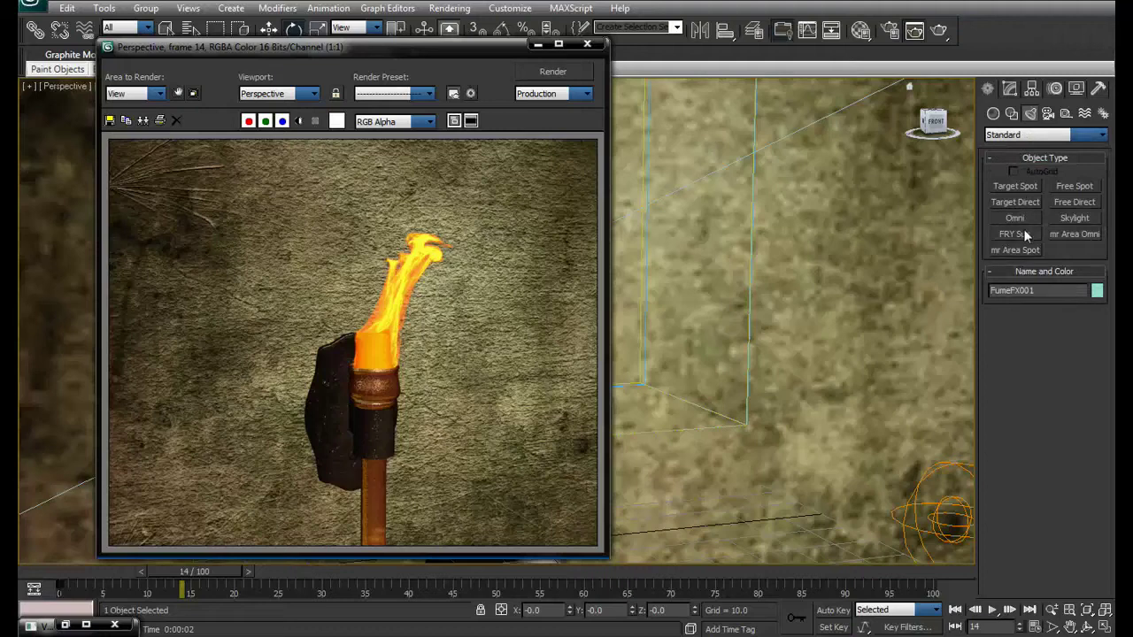
{"action": "left_click", "coordinate": [747, 540]}
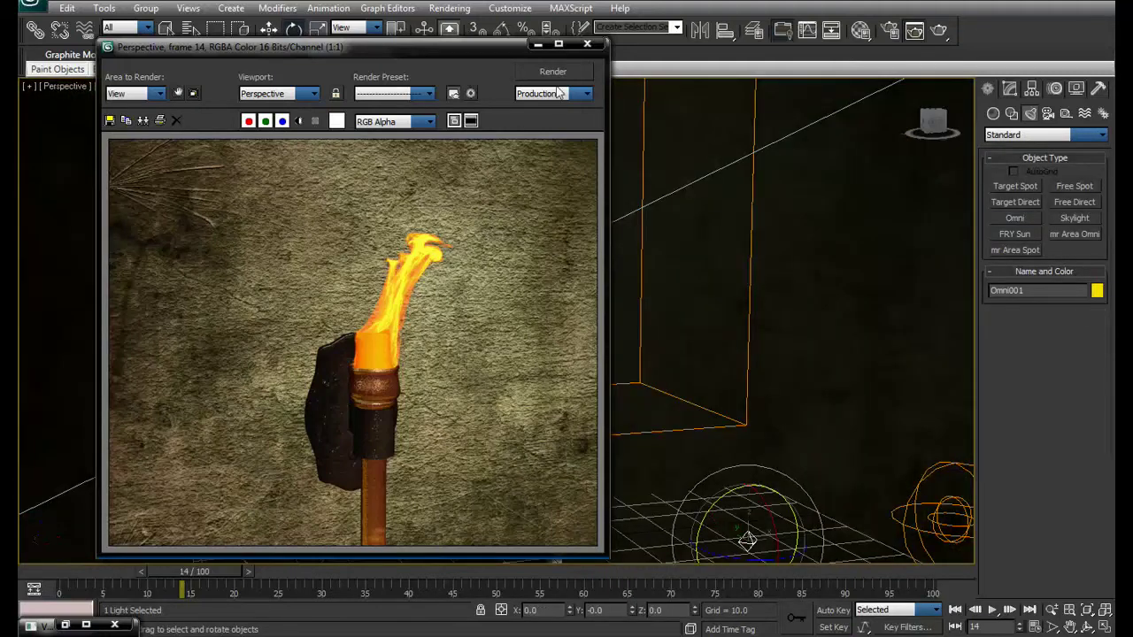
{"action": "left_click", "coordinate": [589, 44]}
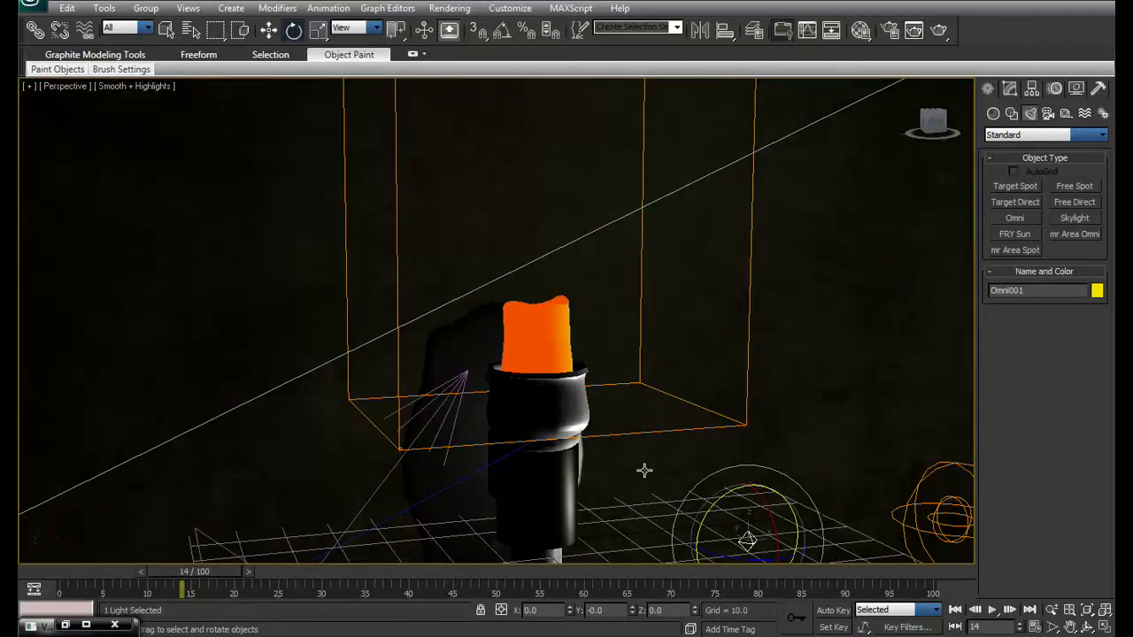
Align the Omni light to the Burning stuff pivot on X/Y/Z and raise it to Z 43.318.
{"action": "key", "text": "alt+a"}
{"action": "left_click", "coordinate": [531, 341]}
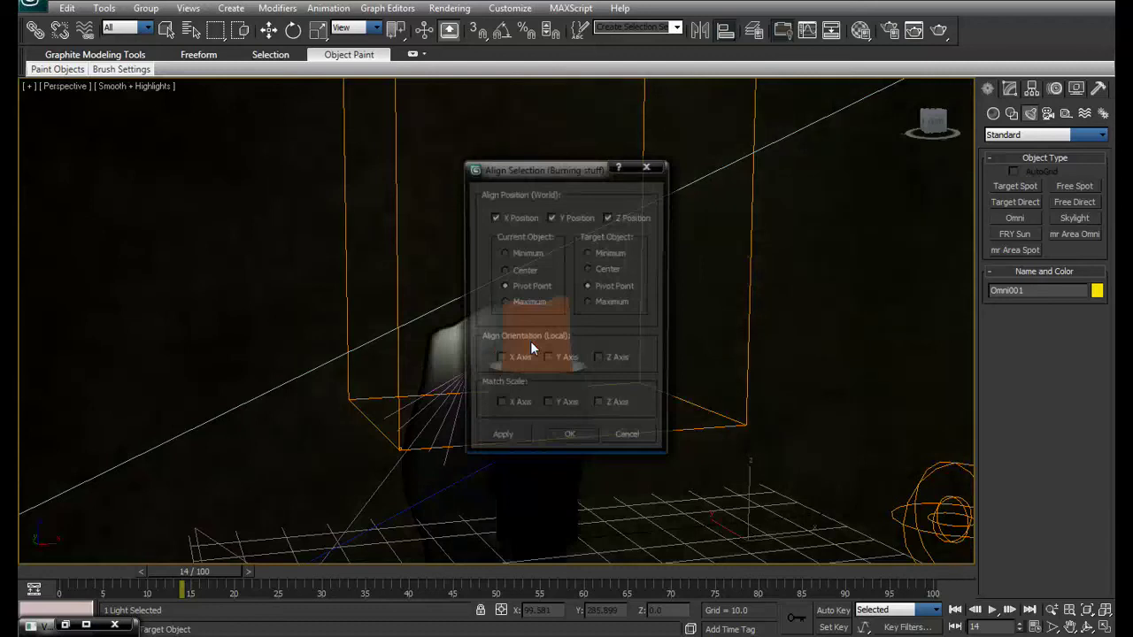
{"action": "left_click", "coordinate": [569, 440]}
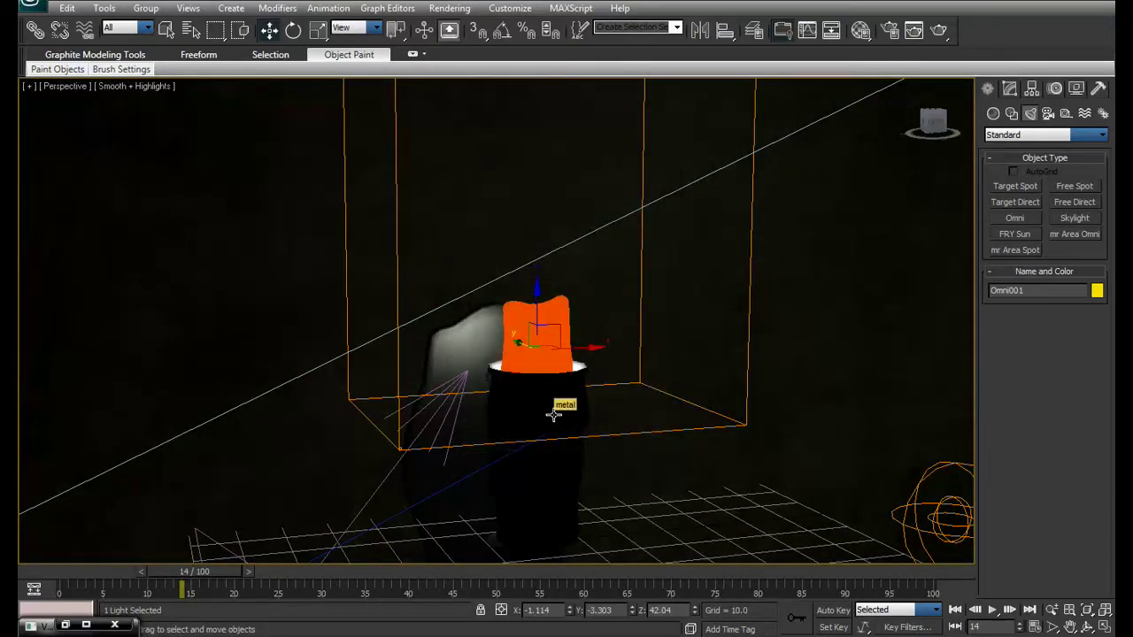
{"action": "key", "text": "F3"}
{"action": "left_click_drag", "start_coordinate": [537, 308], "coordinate": [537, 302]}
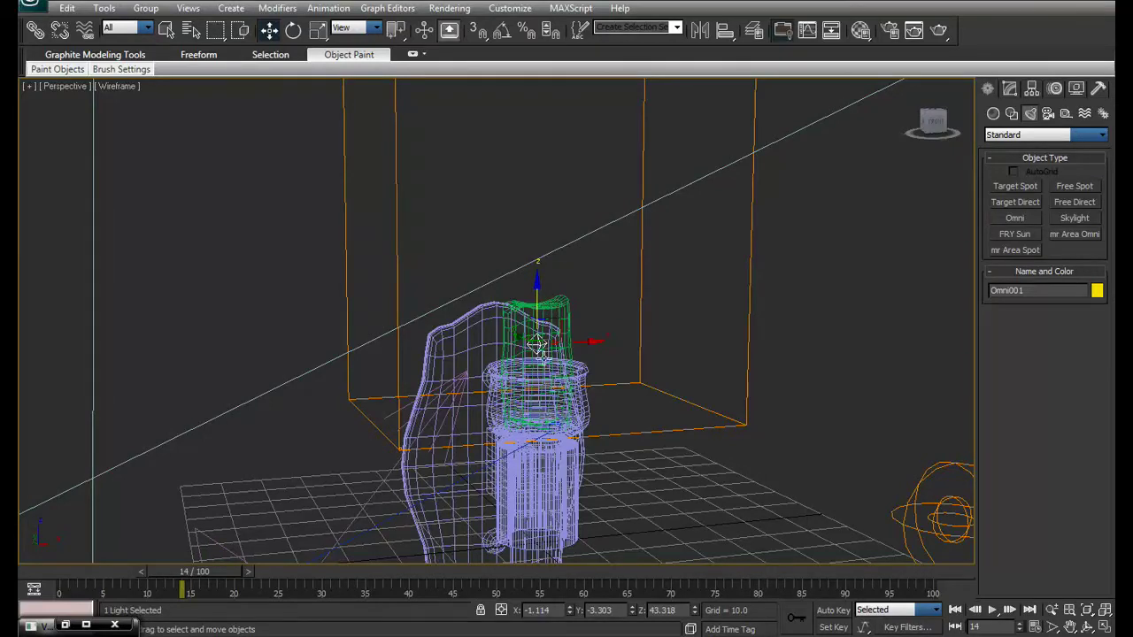
{"action": "key", "text": "F3"}
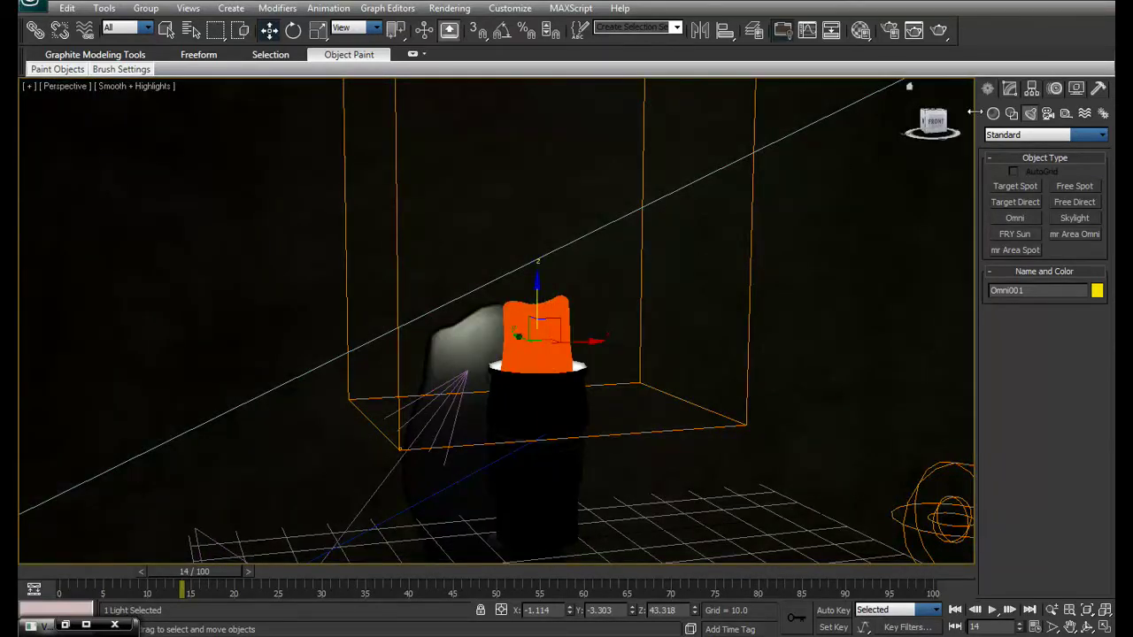
Turn on Omni001's shadows, exclude the Burning stuff object from it, then switch to the camera view.
{"action": "left_click", "coordinate": [1010, 90]}
{"action": "left_click", "coordinate": [993, 367]}
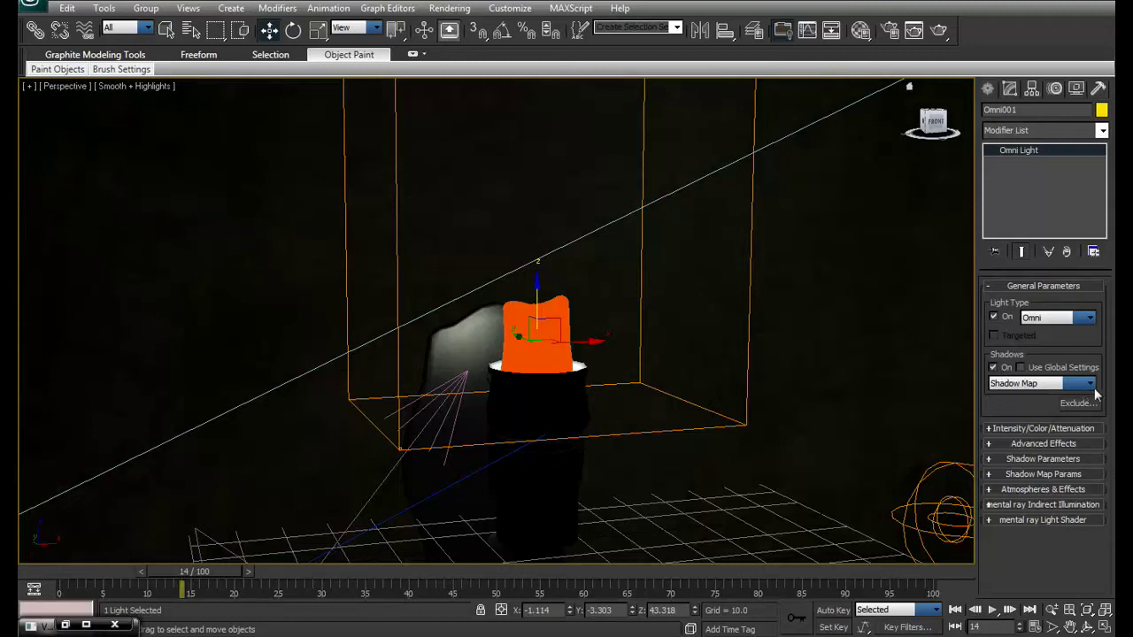
{"action": "left_click", "coordinate": [1078, 402]}
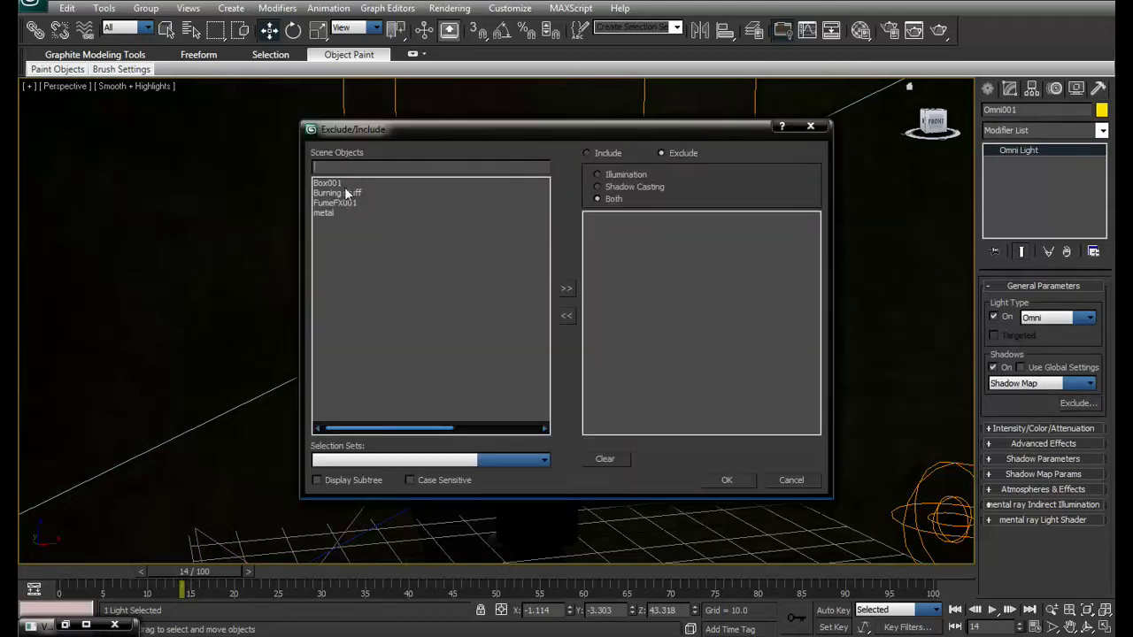
{"action": "left_click", "coordinate": [347, 194]}
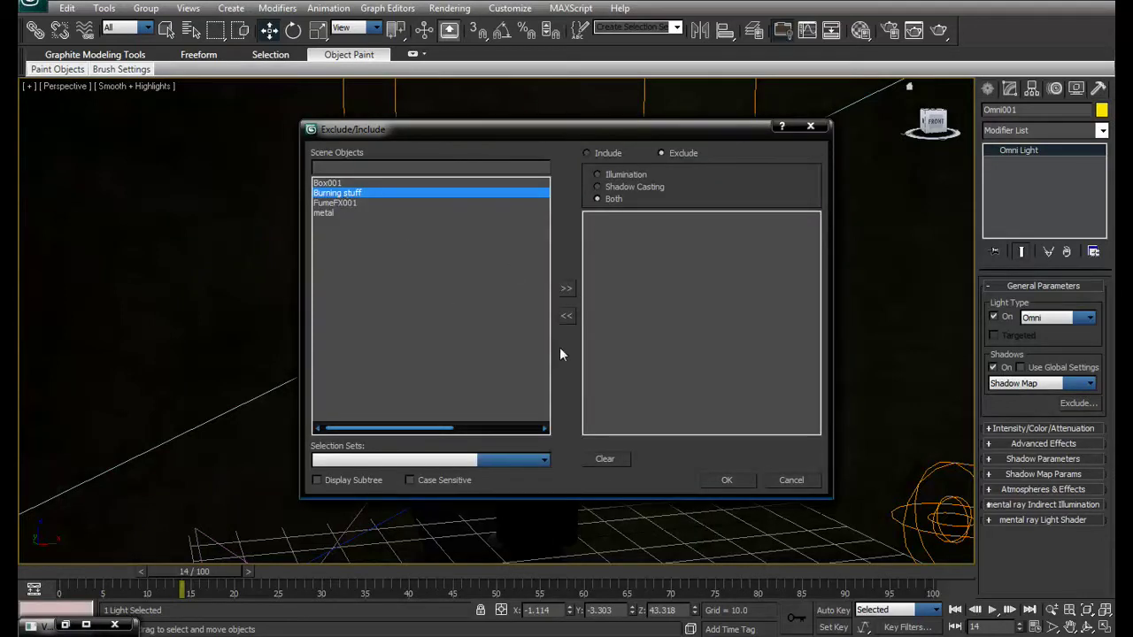
{"action": "left_click", "coordinate": [566, 288]}
{"action": "left_click", "coordinate": [724, 478]}
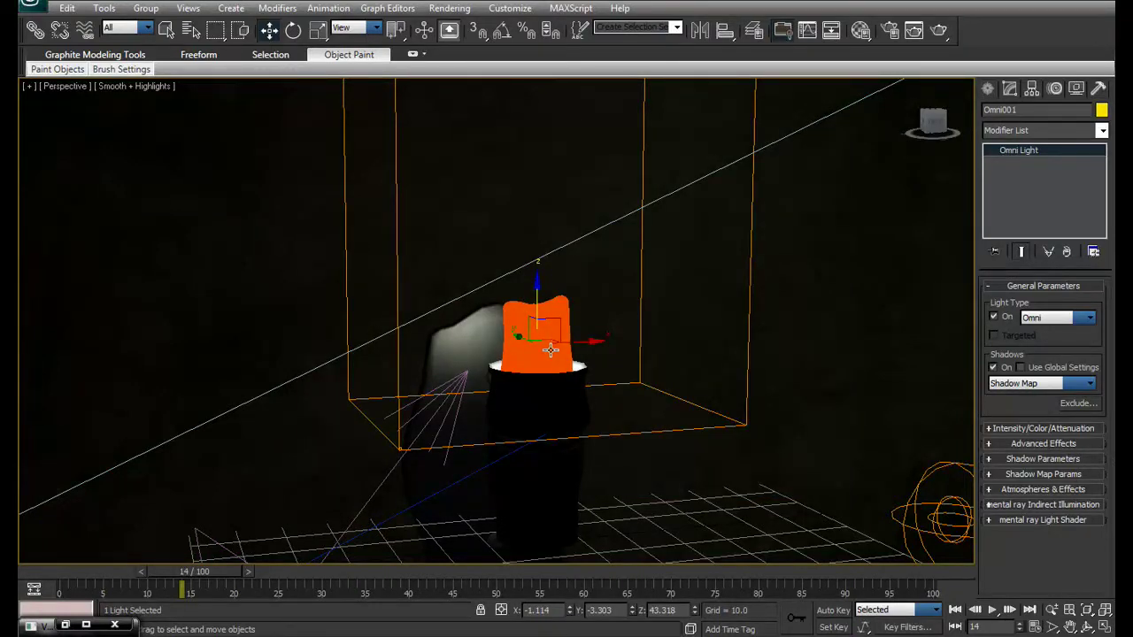
{"action": "key", "text": "c"}
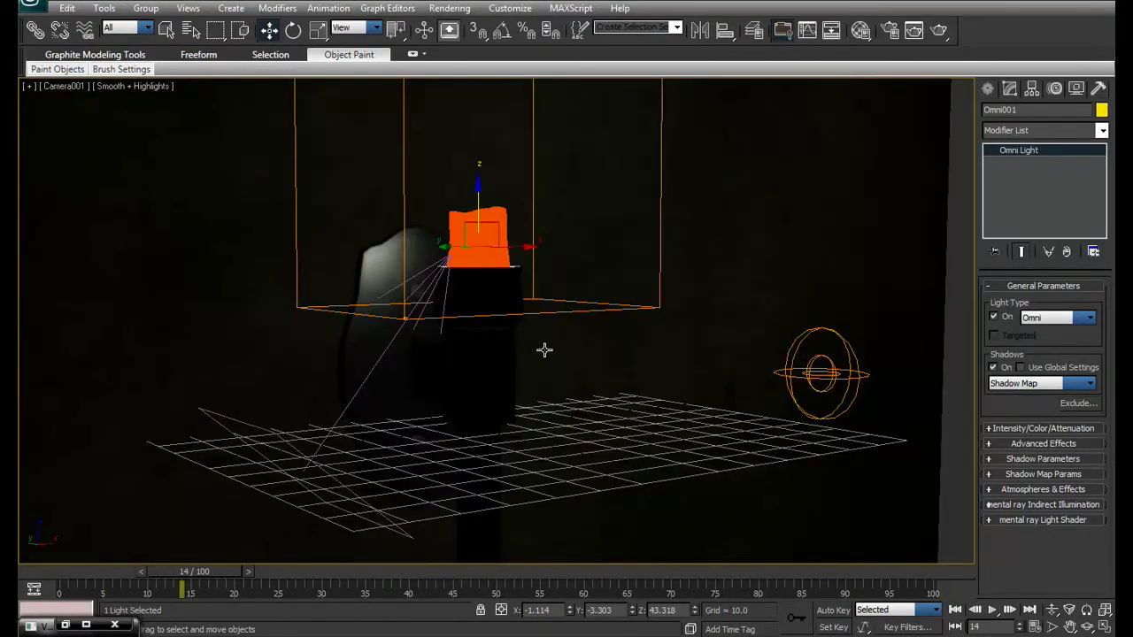
Switch Omni001's shadows to Area Shadows and start a test render of the camera view.
{"action": "left_click", "coordinate": [1031, 383]}
{"action": "left_click", "coordinate": [1017, 416]}
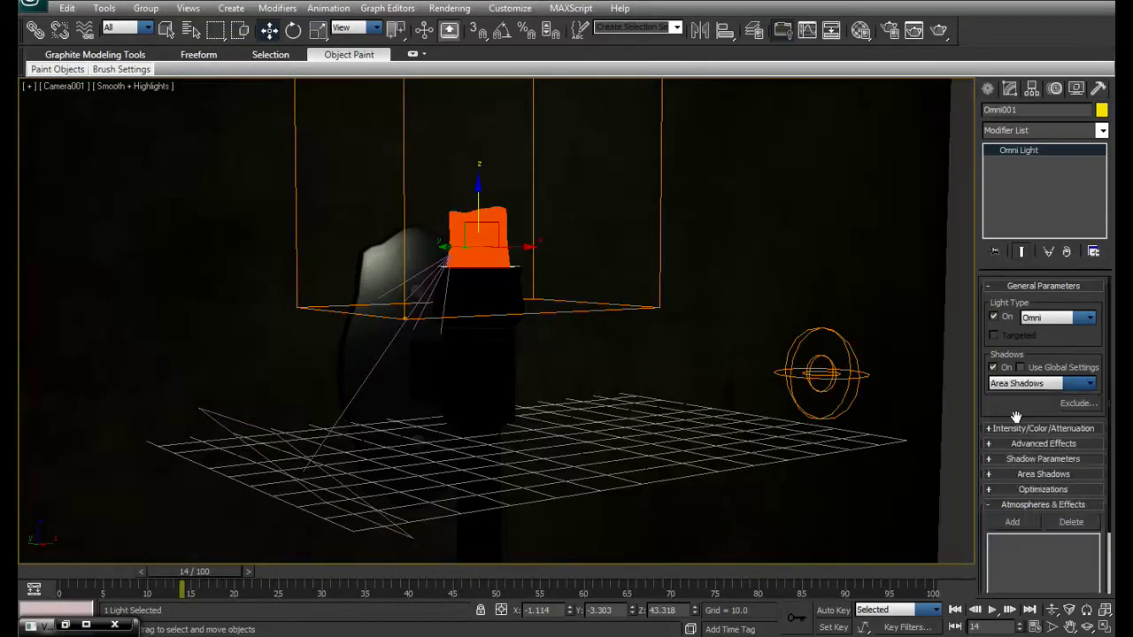
{"action": "left_click", "coordinate": [938, 30]}
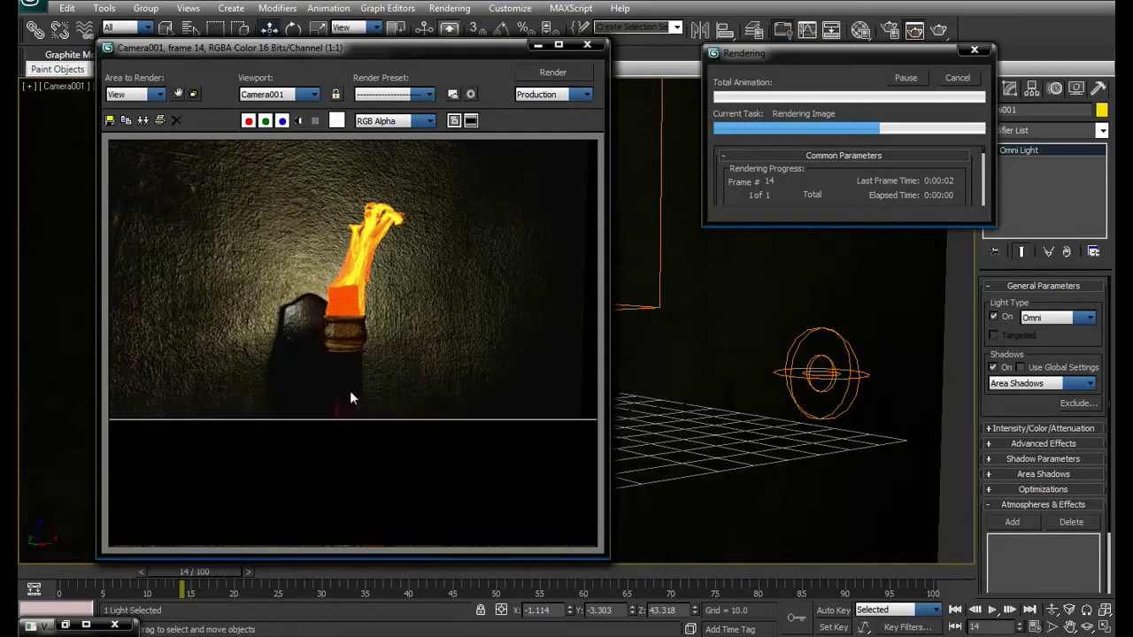
{"action": "left_click", "coordinate": [951, 80]}
Set the area light Length and Width to 3.0 and re-render the frame.
{"action": "left_click", "coordinate": [1024, 474]}
{"action": "scroll", "coordinate": [1025, 474], "scroll_direction": "down", "scroll_amount": 2}
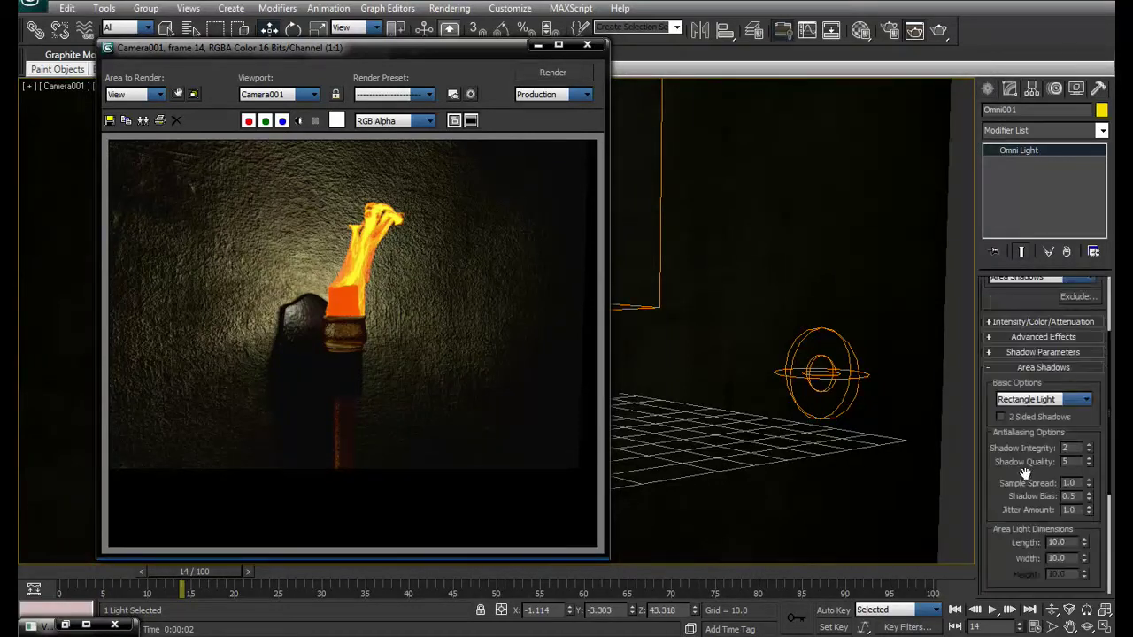
{"action": "double_click", "coordinate": [1053, 542]}
{"action": "type", "text": "3"}
{"action": "key", "text": "Return"}
{"action": "double_click", "coordinate": [1068, 558]}
{"action": "type", "text": "3"}
{"action": "key", "text": "Return"}
{"action": "left_click", "coordinate": [571, 77]}
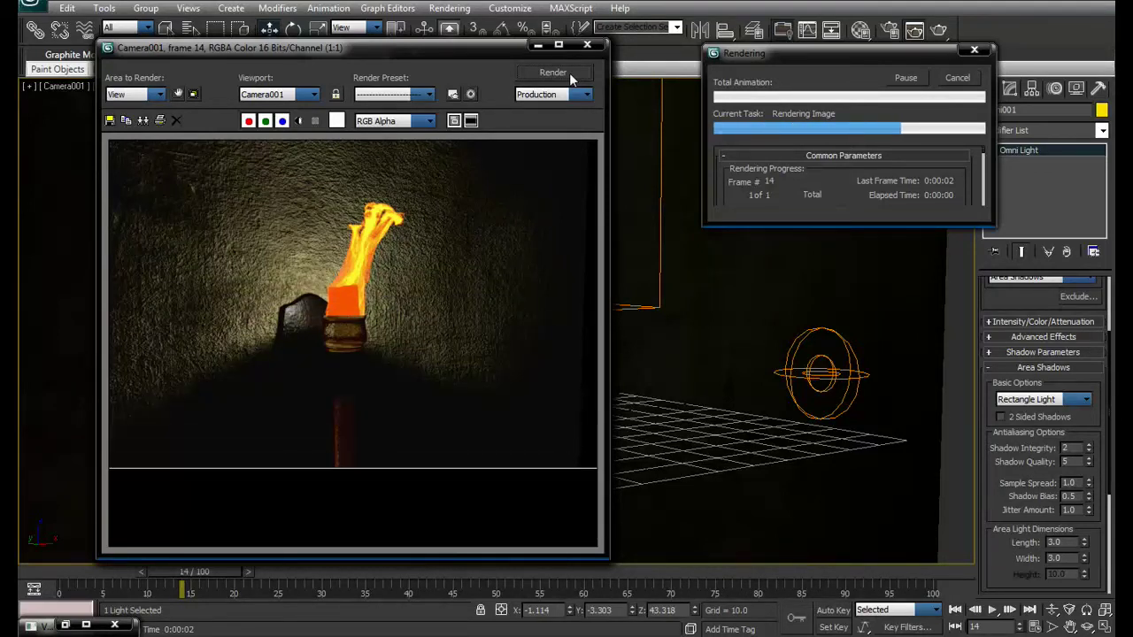
Change the area light Length to 5.0 and begin editing the Width value.
{"action": "scroll", "coordinate": [1053, 354], "scroll_direction": "up", "scroll_amount": 3}
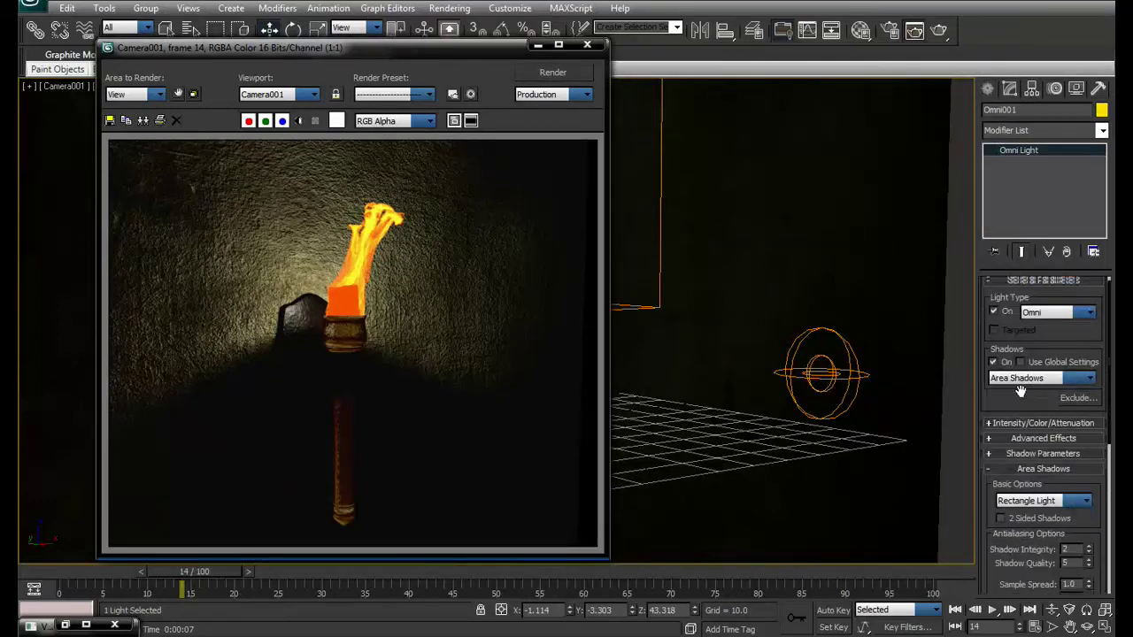
{"action": "scroll", "coordinate": [1036, 443], "scroll_direction": "down", "scroll_amount": 4}
{"action": "double_click", "coordinate": [1053, 506]}
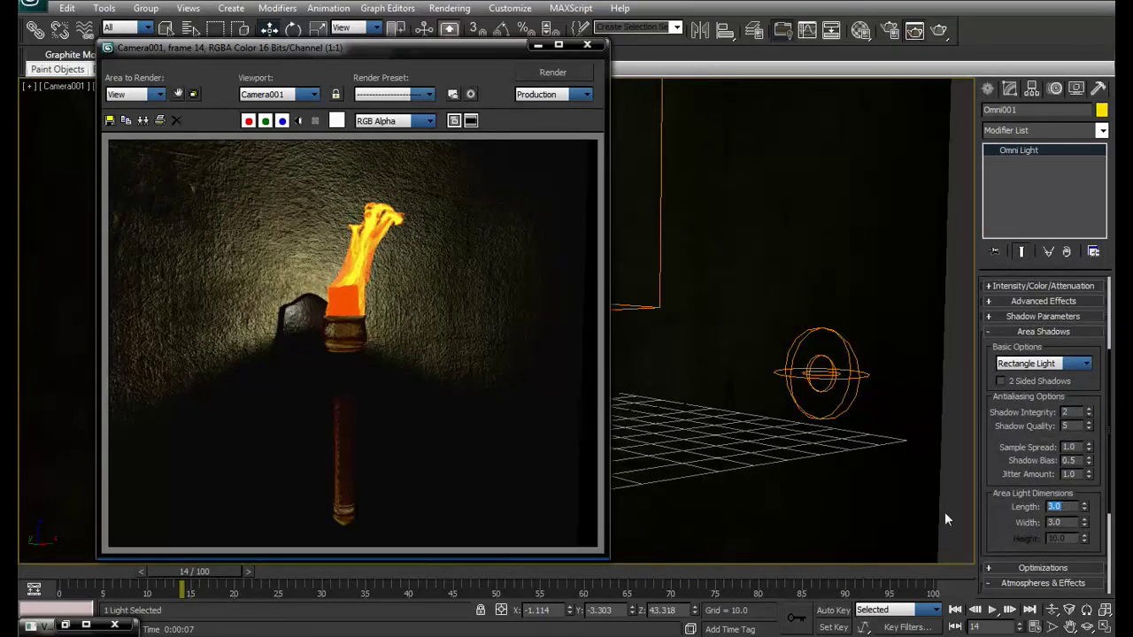
{"action": "type", "text": "5"}
{"action": "left_click", "coordinate": [1073, 523]}
{"action": "scroll", "coordinate": [1004, 439], "scroll_direction": "up", "scroll_amount": 5}
Give Omni001 an orange colour (Red 255, Green 165, Blue 10) sampled from the flame.
{"action": "left_click", "coordinate": [1016, 430]}
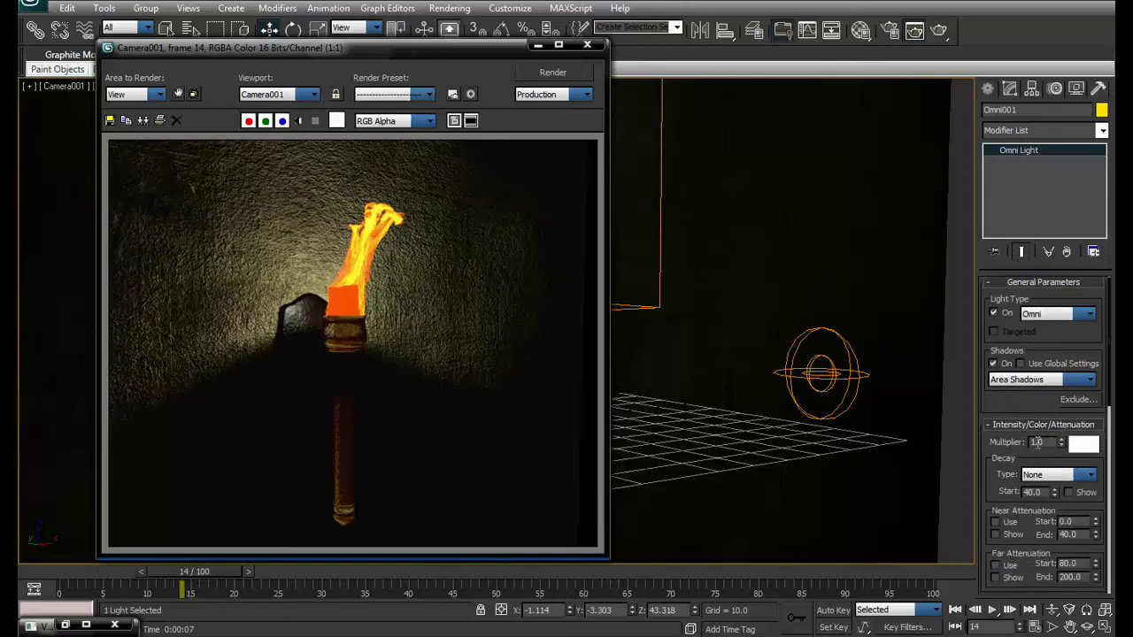
{"action": "left_click", "coordinate": [1081, 444]}
{"action": "left_click", "coordinate": [335, 83]}
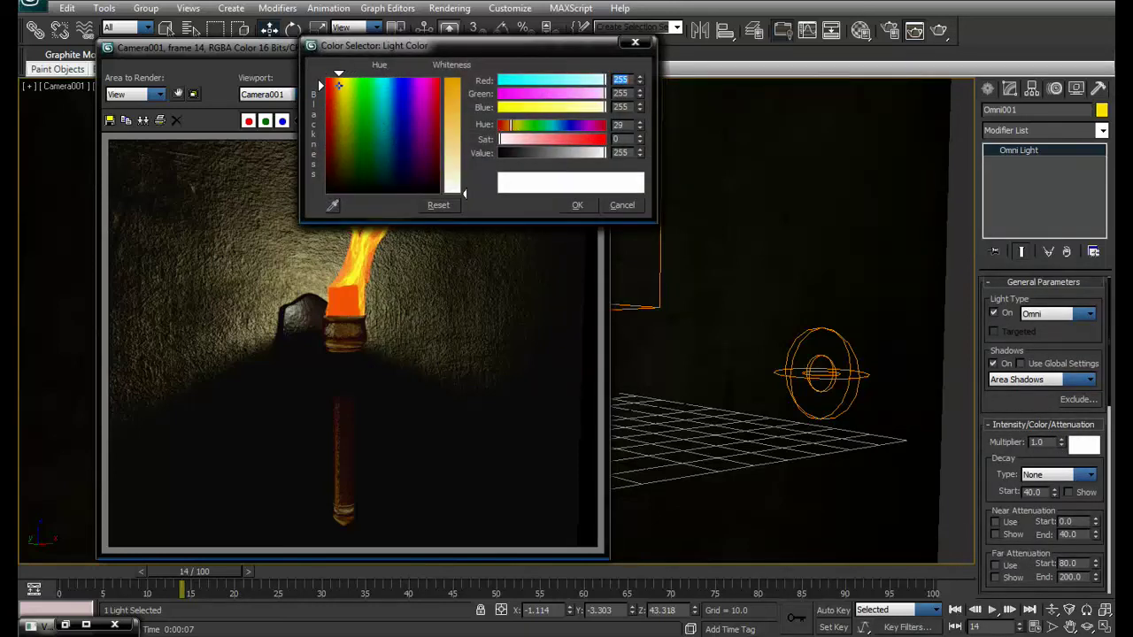
{"action": "left_click", "coordinate": [354, 277]}
{"action": "left_click_drag", "start_coordinate": [451, 100], "coordinate": [453, 93]}
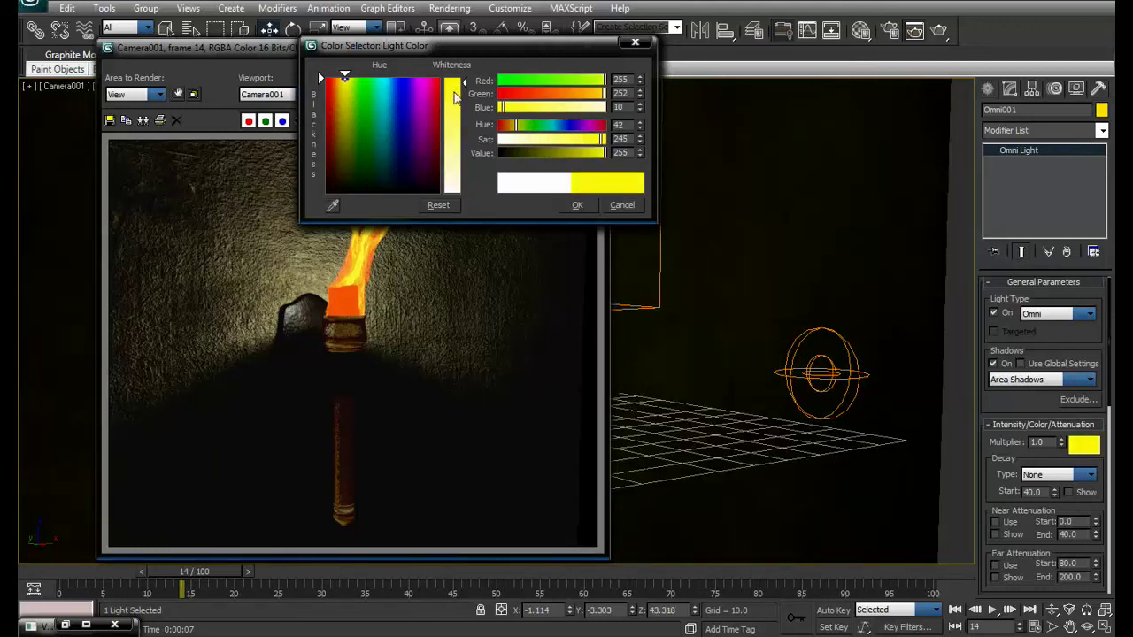
{"action": "mouse_move", "coordinate": [558, 99]}
{"action": "left_mouse_down"}
{"action": "mouse_move", "coordinate": [587, 96]}
{"action": "mouse_move", "coordinate": [568, 101]}
{"action": "left_mouse_up"}
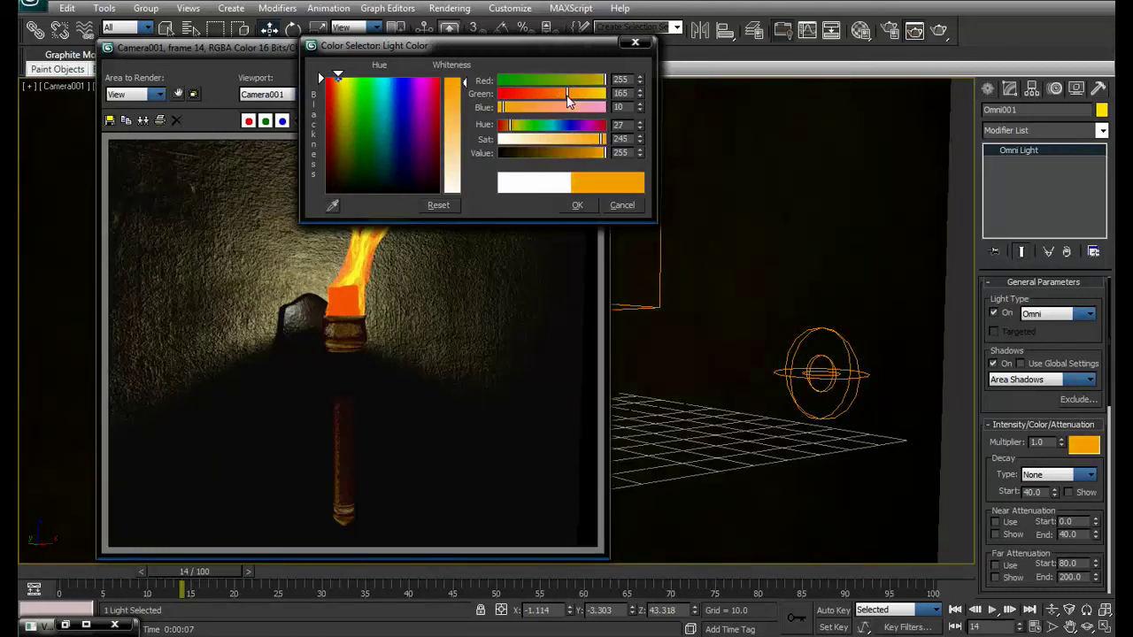
{"action": "left_click", "coordinate": [577, 205]}
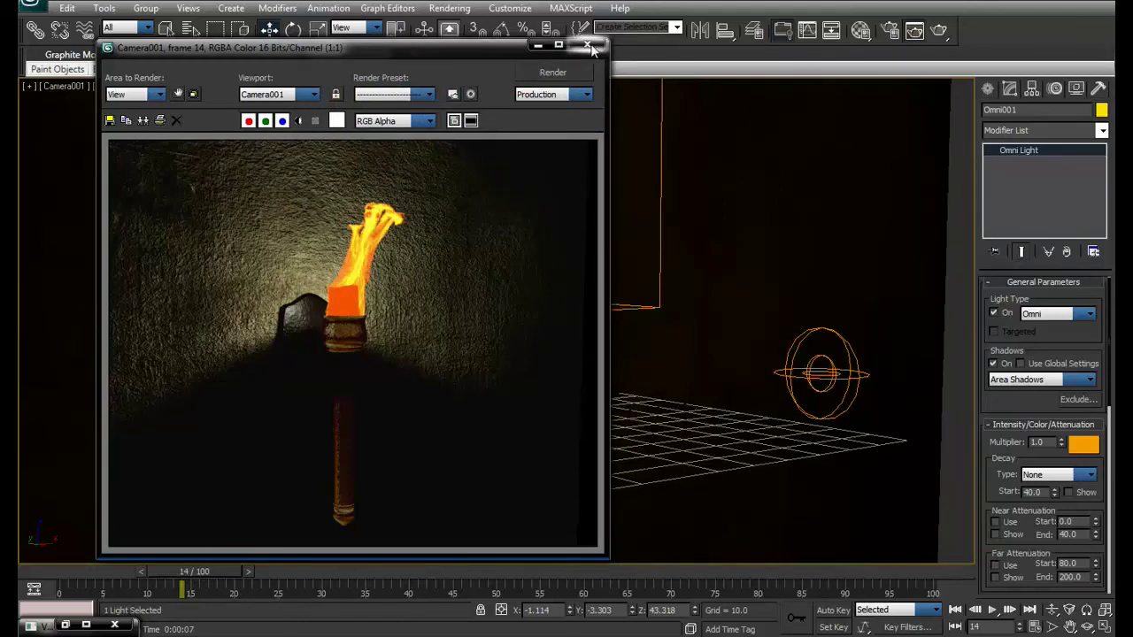
{"action": "left_click_drag", "start_coordinate": [412, 52], "coordinate": [797, 37]}
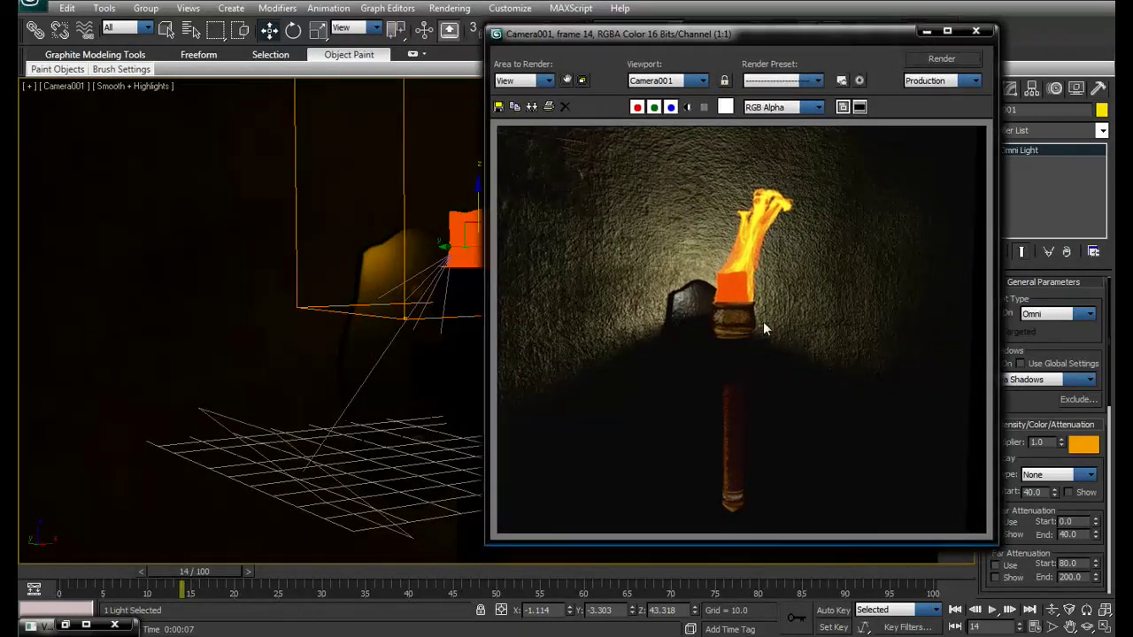
Set Omni001 to Inverse decay starting at 64.0 and render the camera view.
{"action": "left_click", "coordinate": [975, 32]}
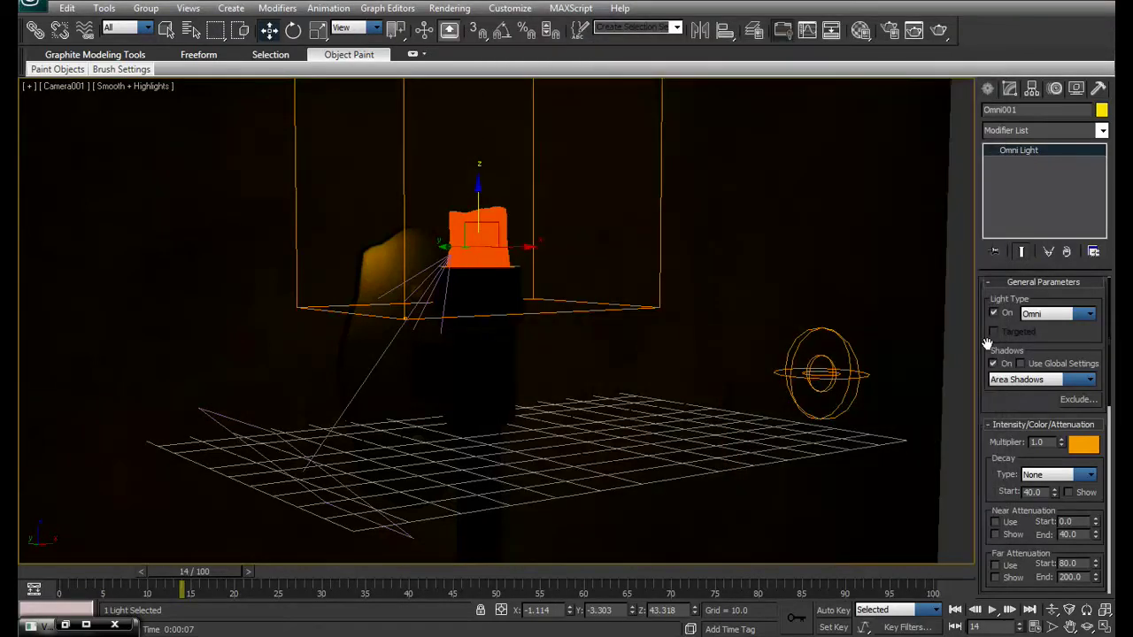
{"action": "left_click", "coordinate": [1031, 477]}
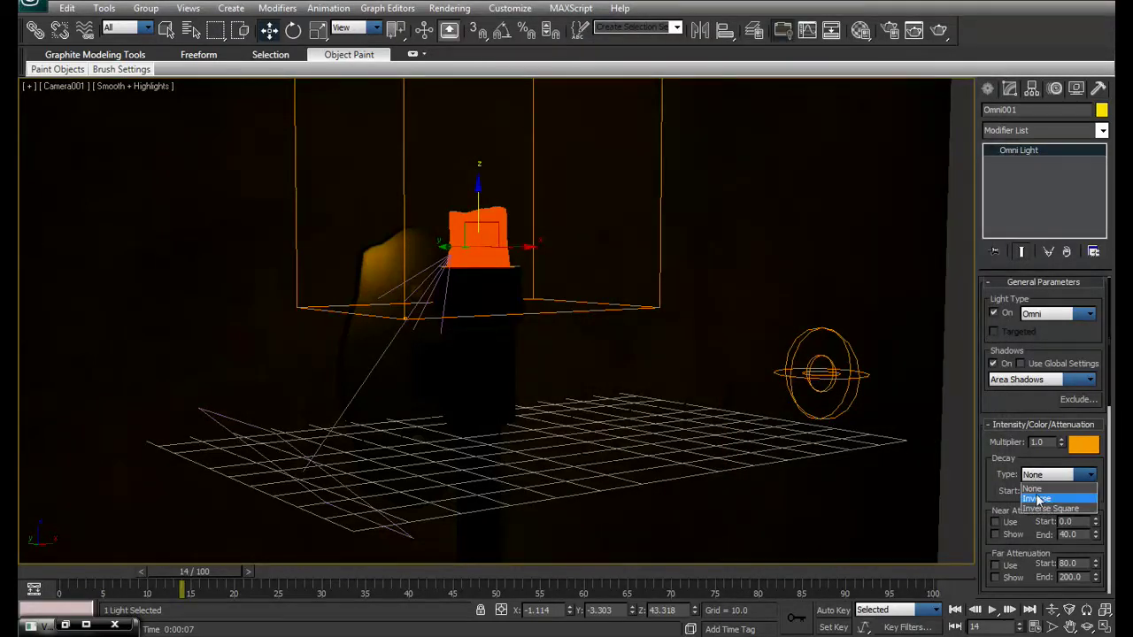
{"action": "left_click", "coordinate": [1037, 498]}
{"action": "scroll", "coordinate": [1032, 501], "scroll_direction": "down", "scroll_amount": 1}
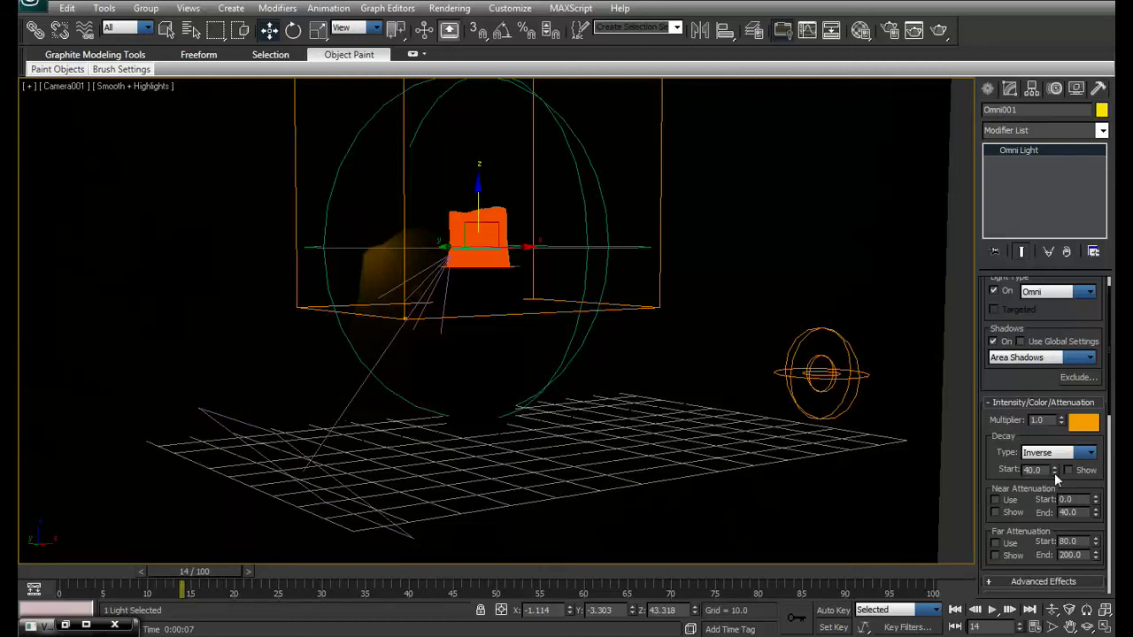
{"action": "left_click_drag", "start_coordinate": [1054, 470], "coordinate": [1036, 428]}
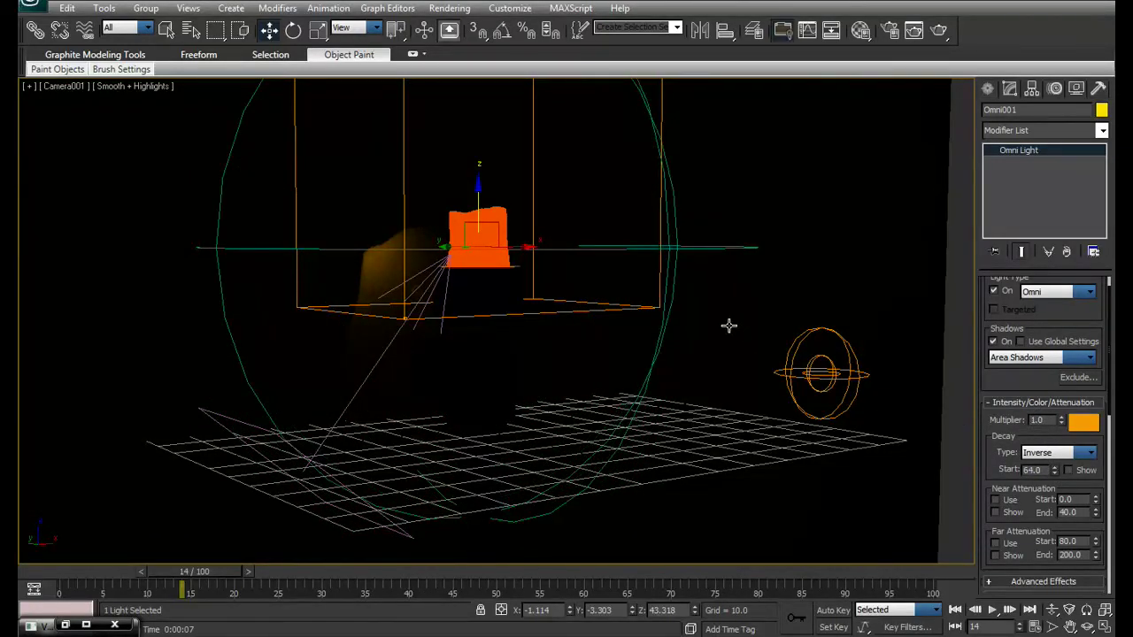
{"action": "left_click", "coordinate": [939, 32]}
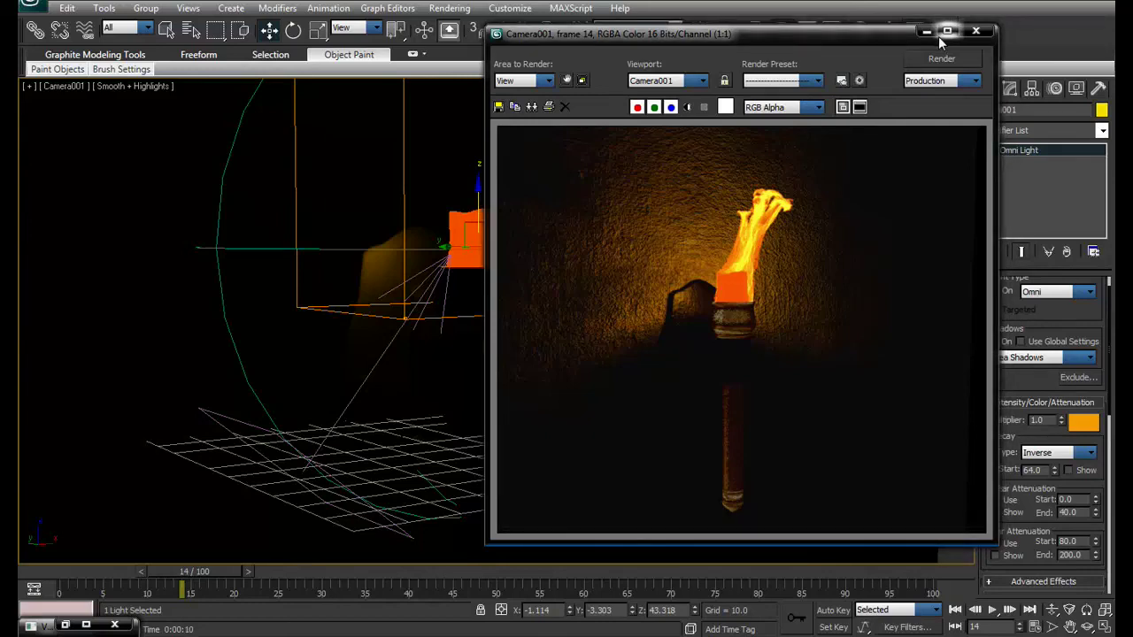
Close the rendered frame, return to the Perspective view and orbit around the torch.
{"action": "left_click", "coordinate": [974, 33]}
{"action": "key", "text": "p"}
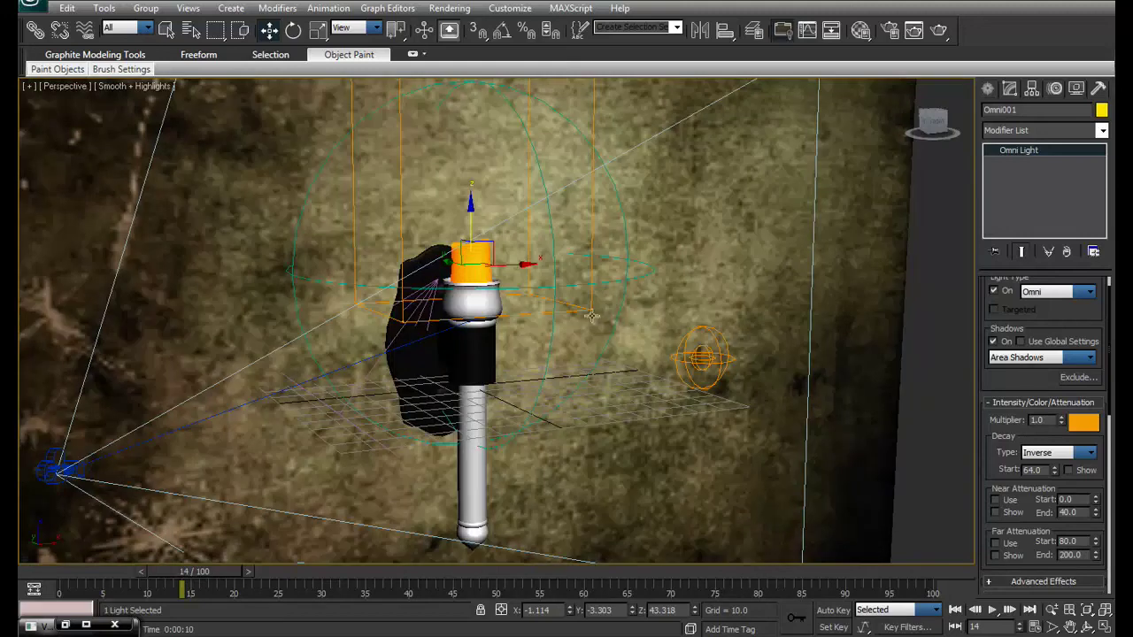
{"action": "middle_click_drag", "start_coordinate": [592, 316], "coordinate": [600, 313], "text": "alt"}
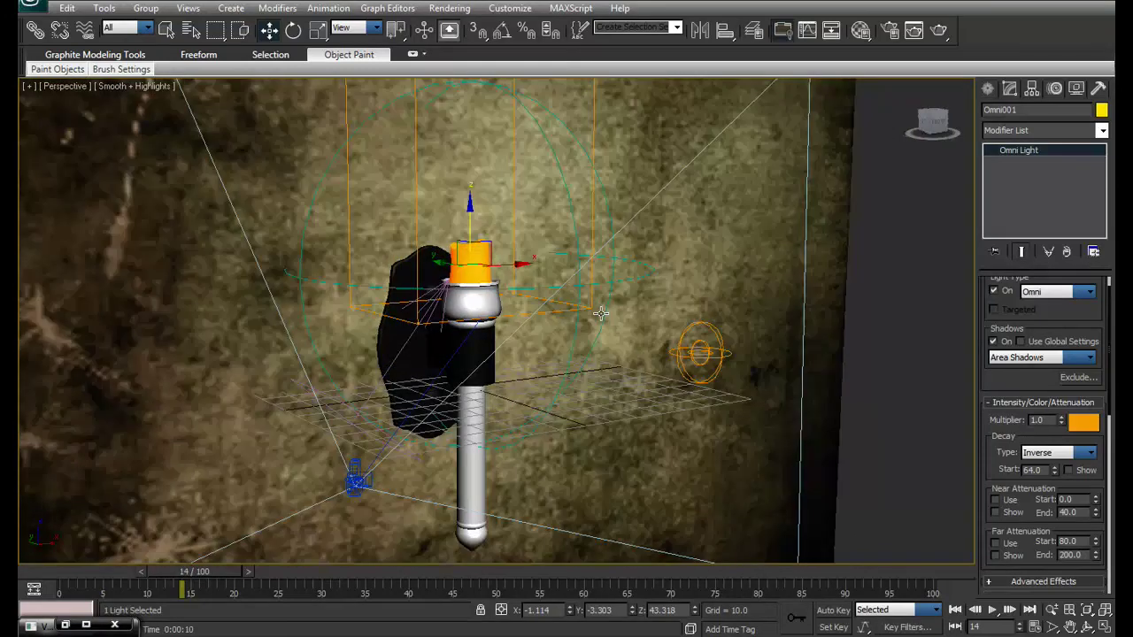